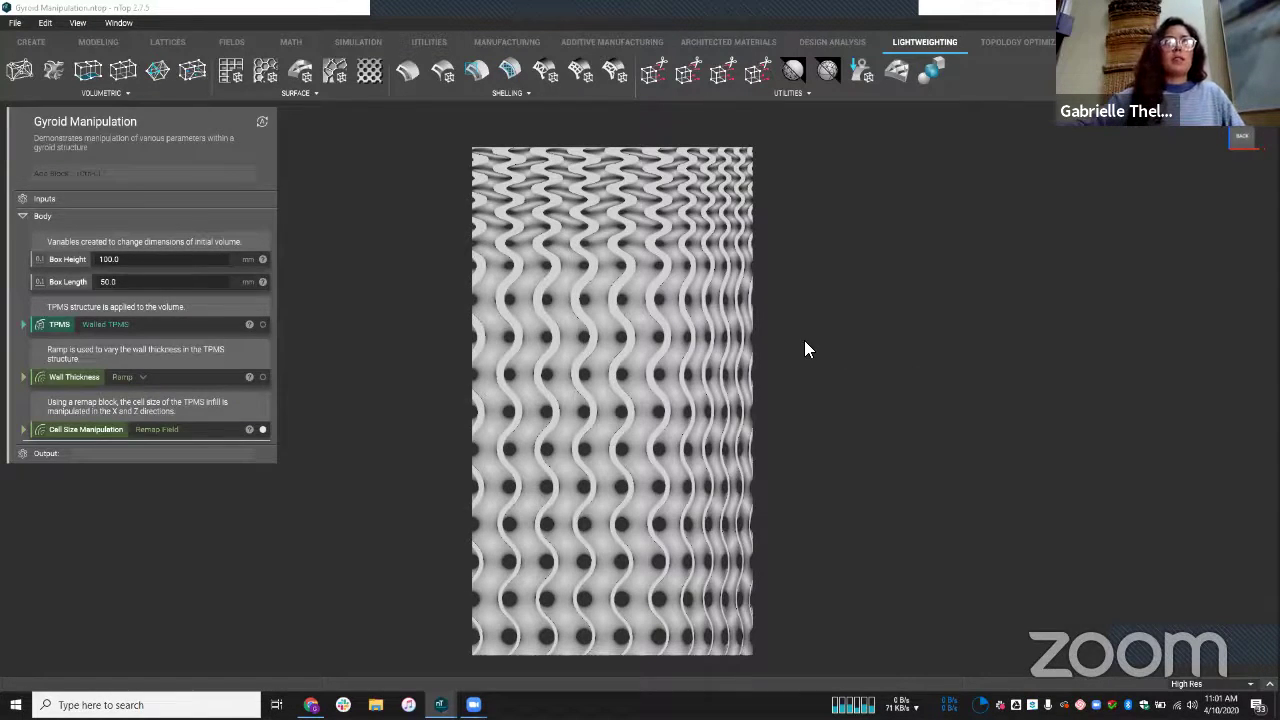
Inspect the gyroid block's cell size and wall thickness variation from different angles.
right_drag(868, 358, 648, 338)
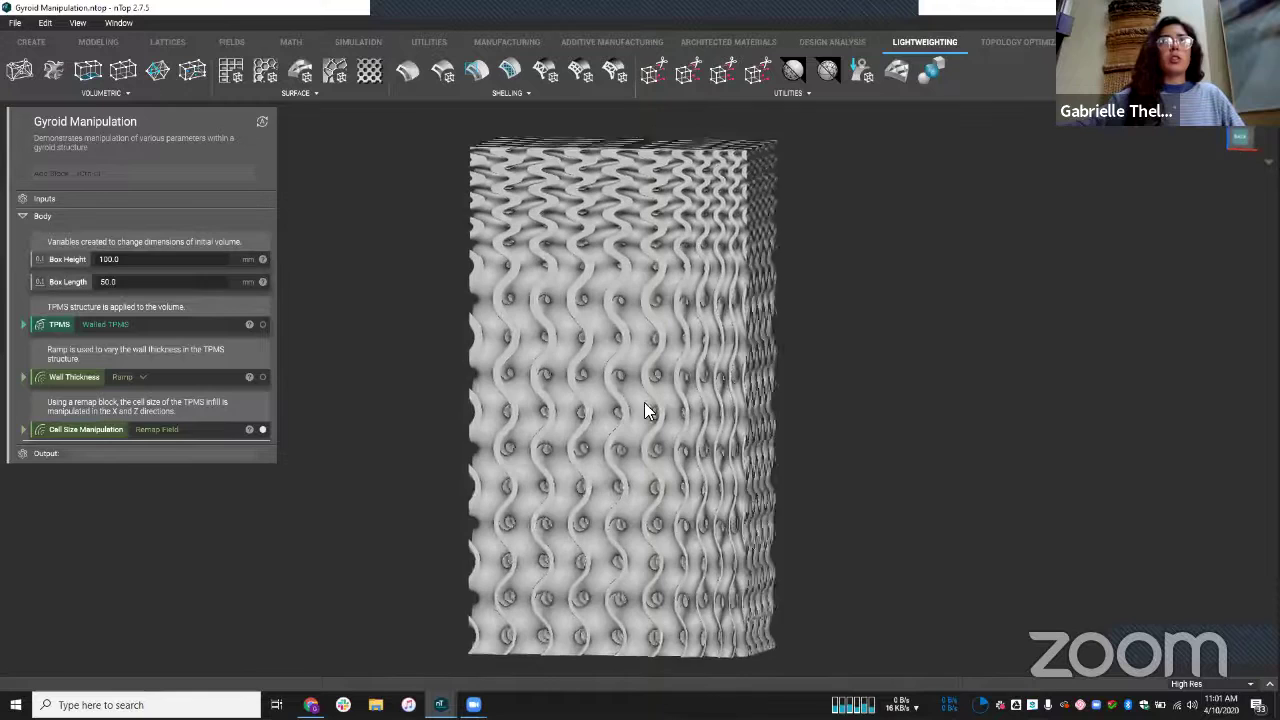
right_drag(644, 402, 680, 468)
middle_drag(681, 462, 723, 466)
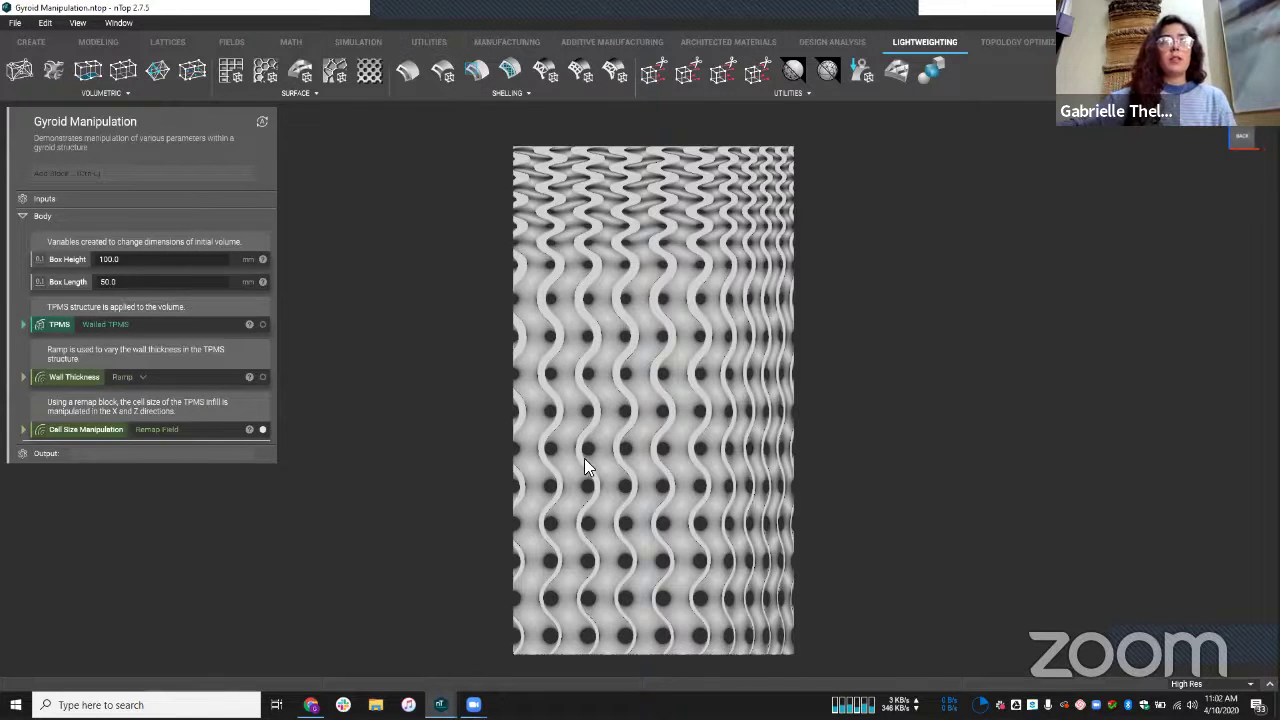
drag(584, 458, 557, 455)
right_drag(557, 455, 494, 470)
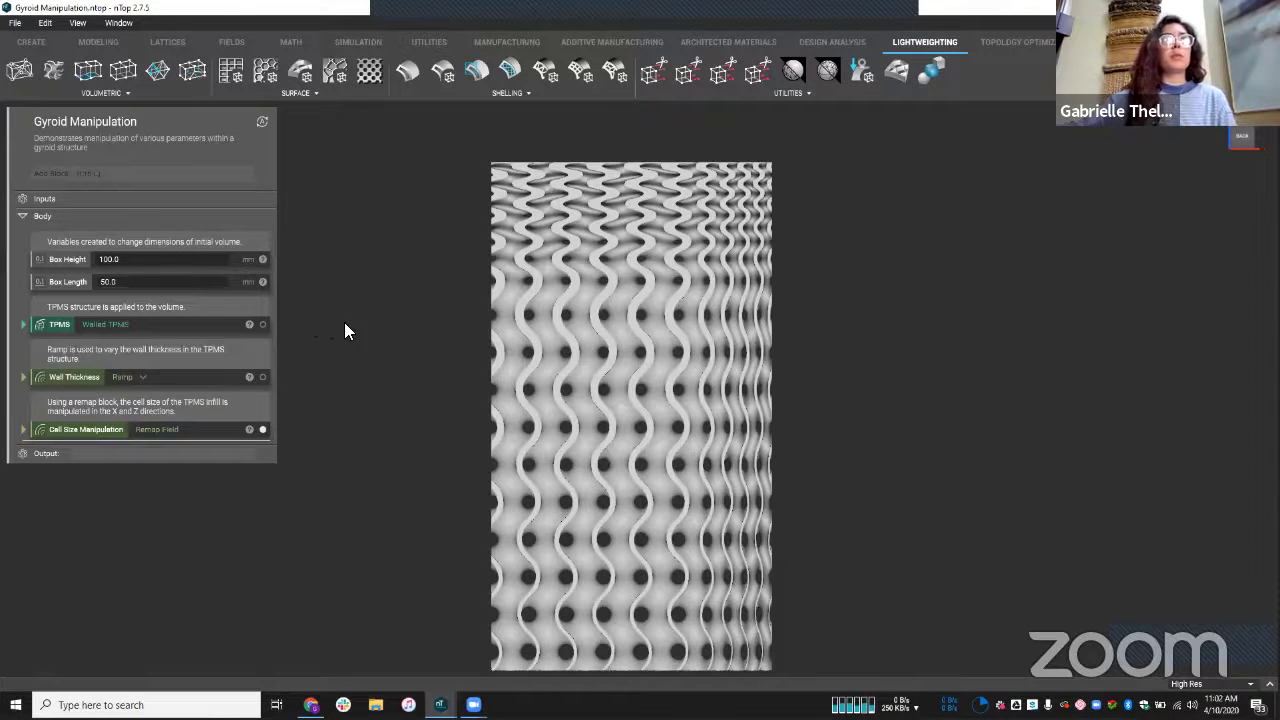
right_drag(346, 331, 418, 317)
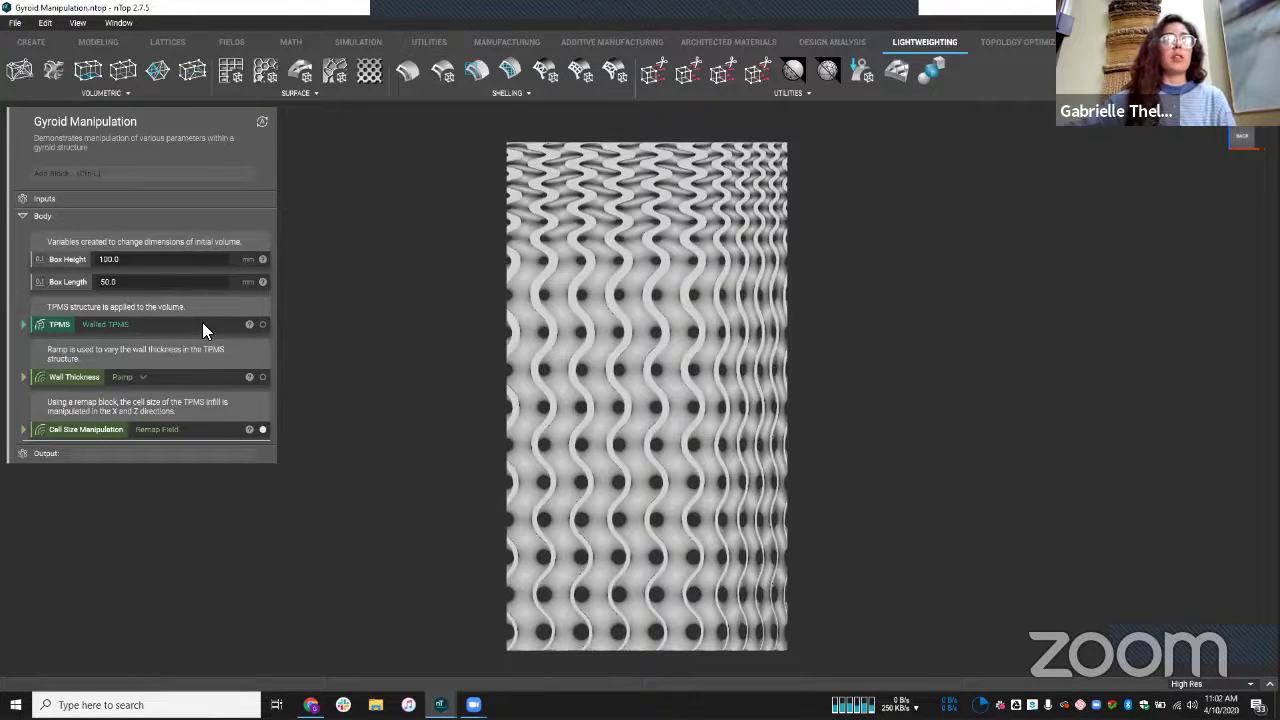
Review the inputs of the TPMS block and the Wall Thickness ramp, and compare them with the wall variation on the model.
click(203, 324)
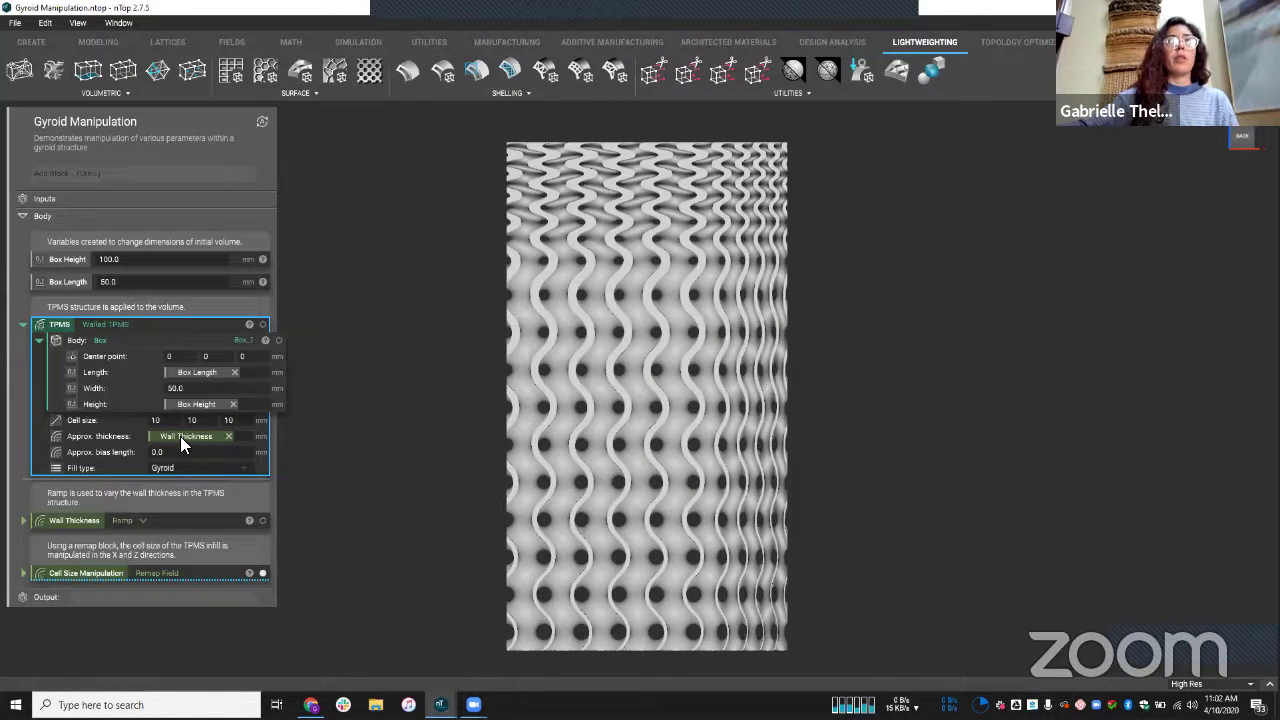
click(188, 517)
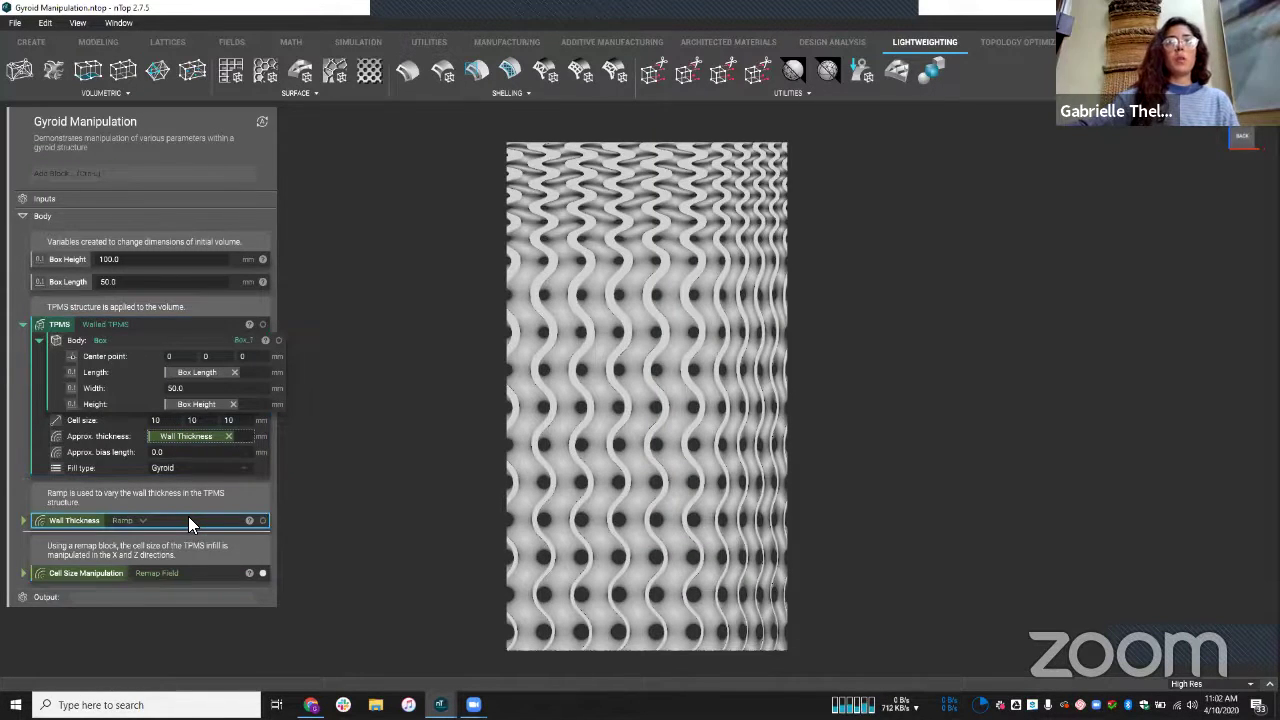
click(188, 516)
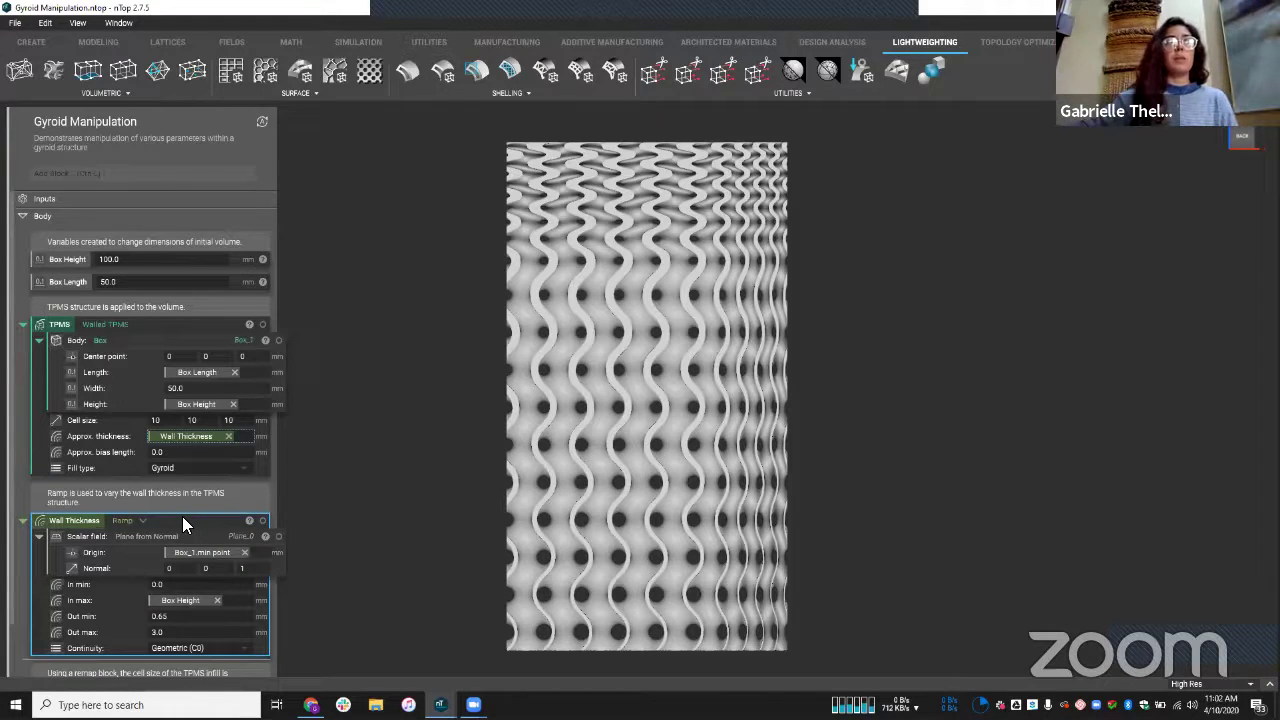
scroll(264, 538, down, 1)
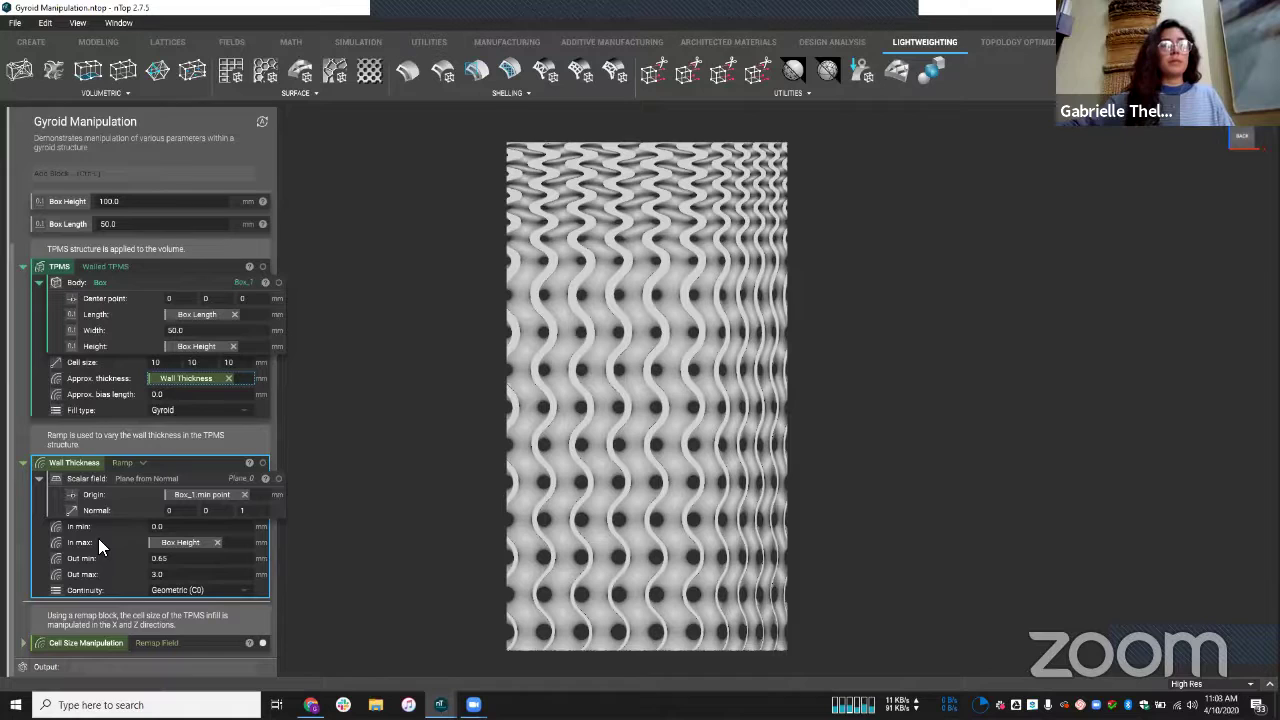
double_click(175, 470)
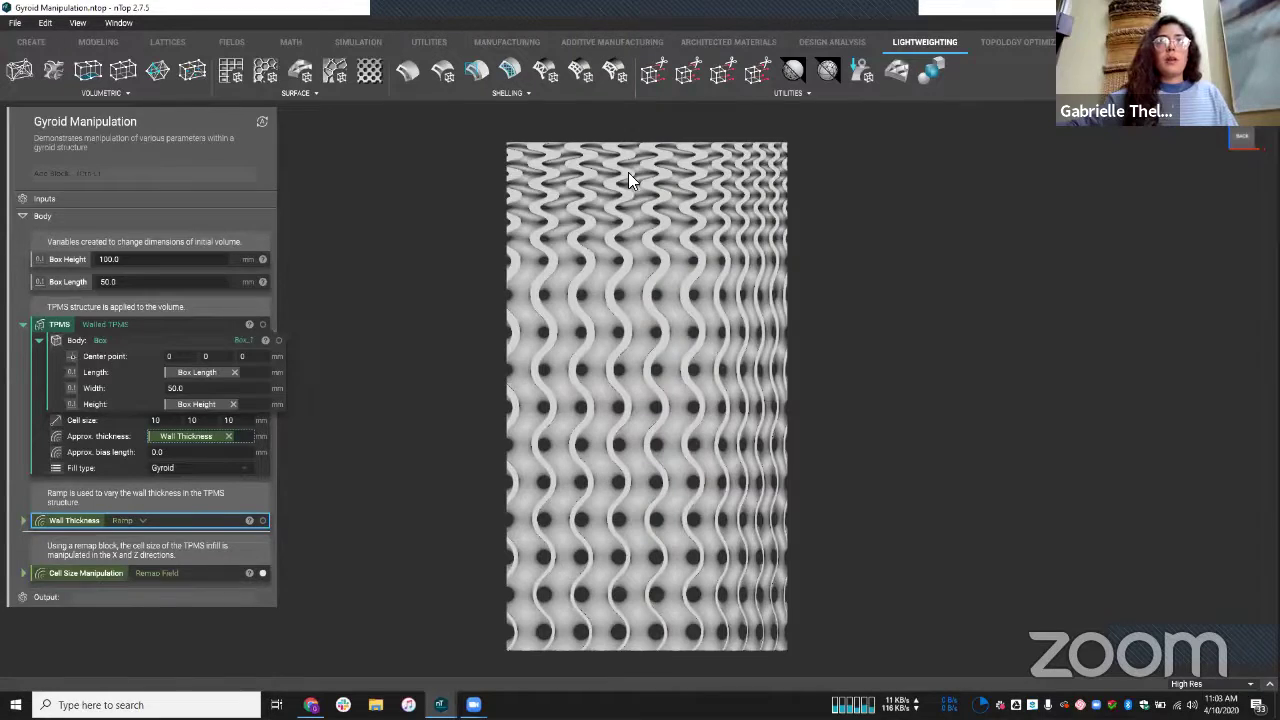
right_drag(628, 172, 696, 452)
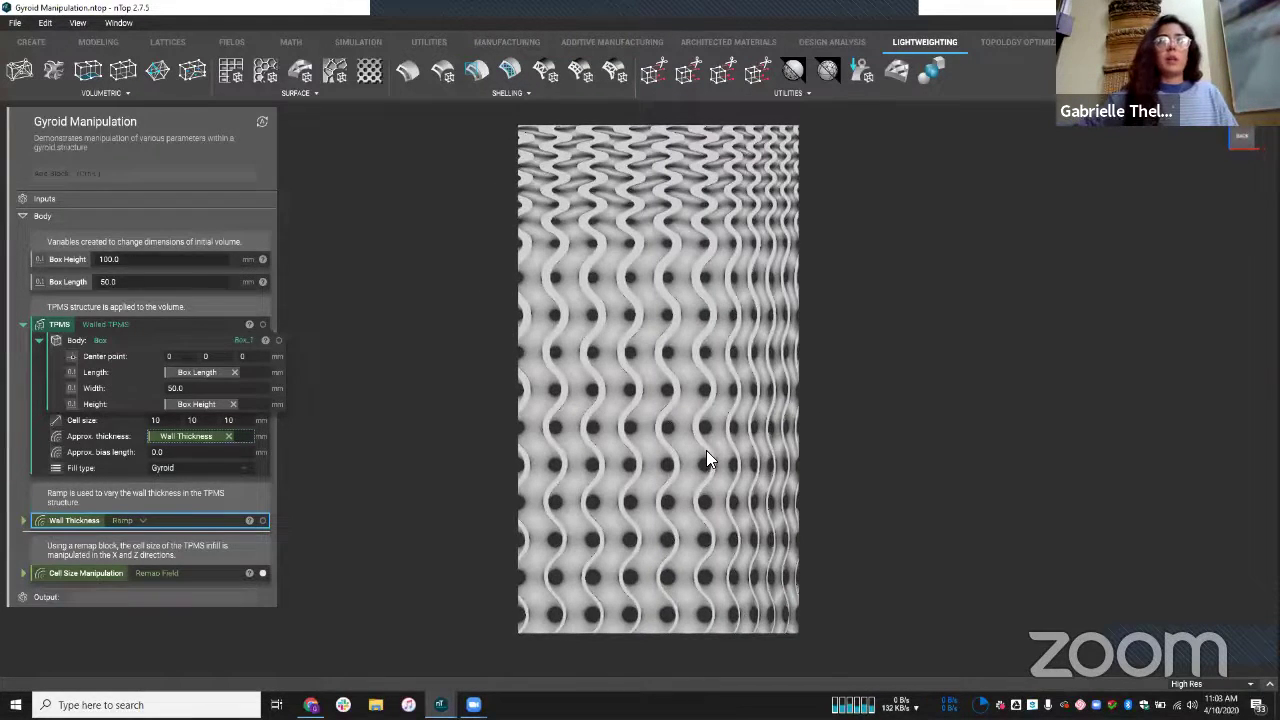
Examine the Cell Size Manipulation remap block, covering its TPMS scalar field and its X and Z multiply inputs.
click(218, 570)
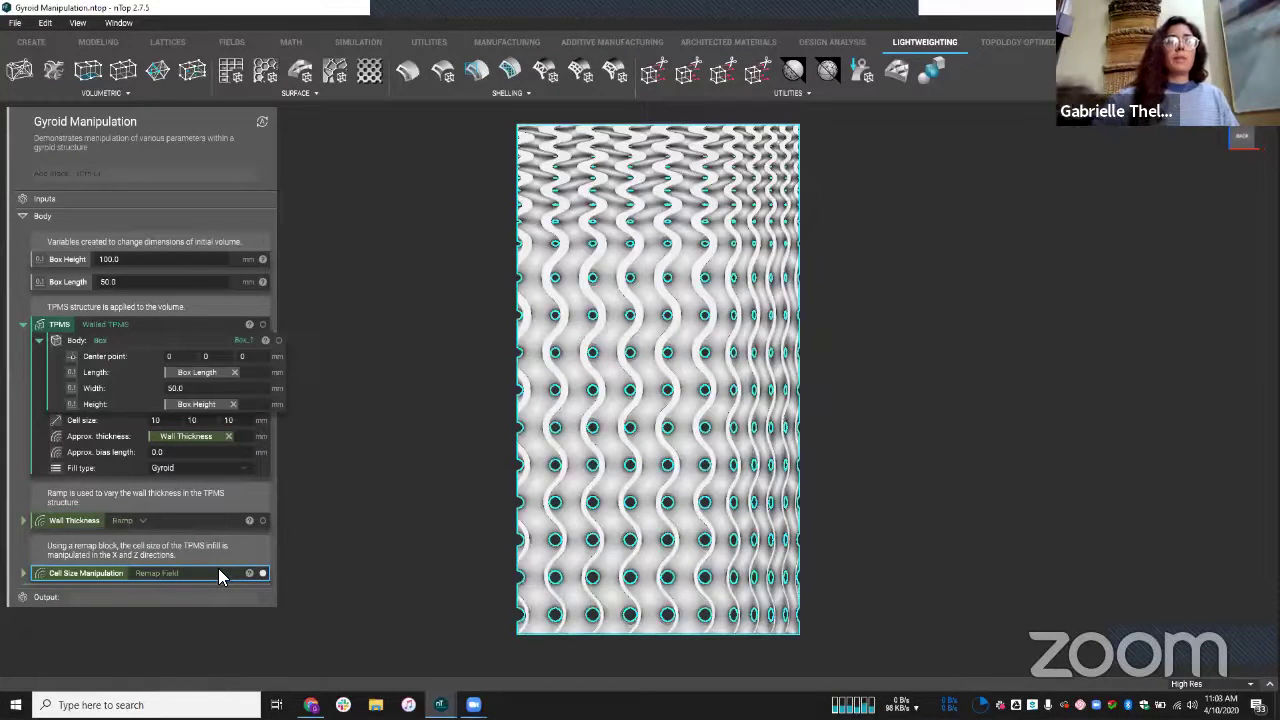
click(218, 568)
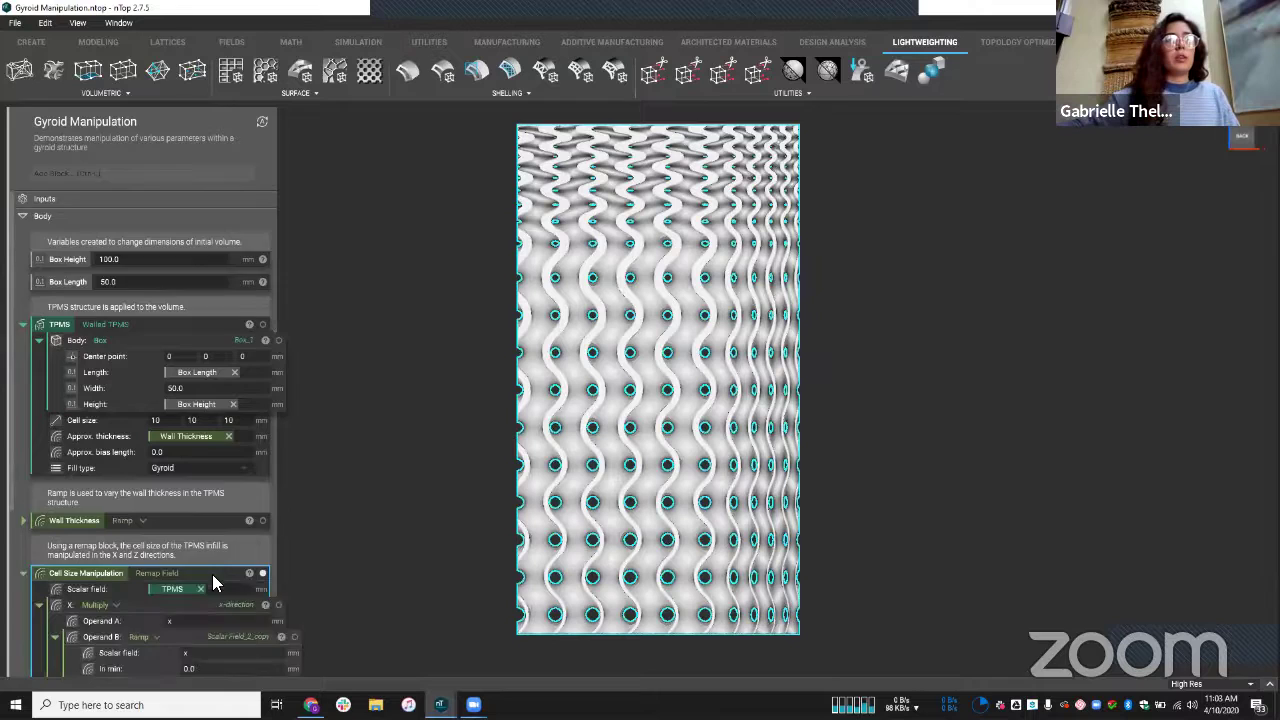
scroll(205, 550, down, 3)
scroll(150, 480, down, 2)
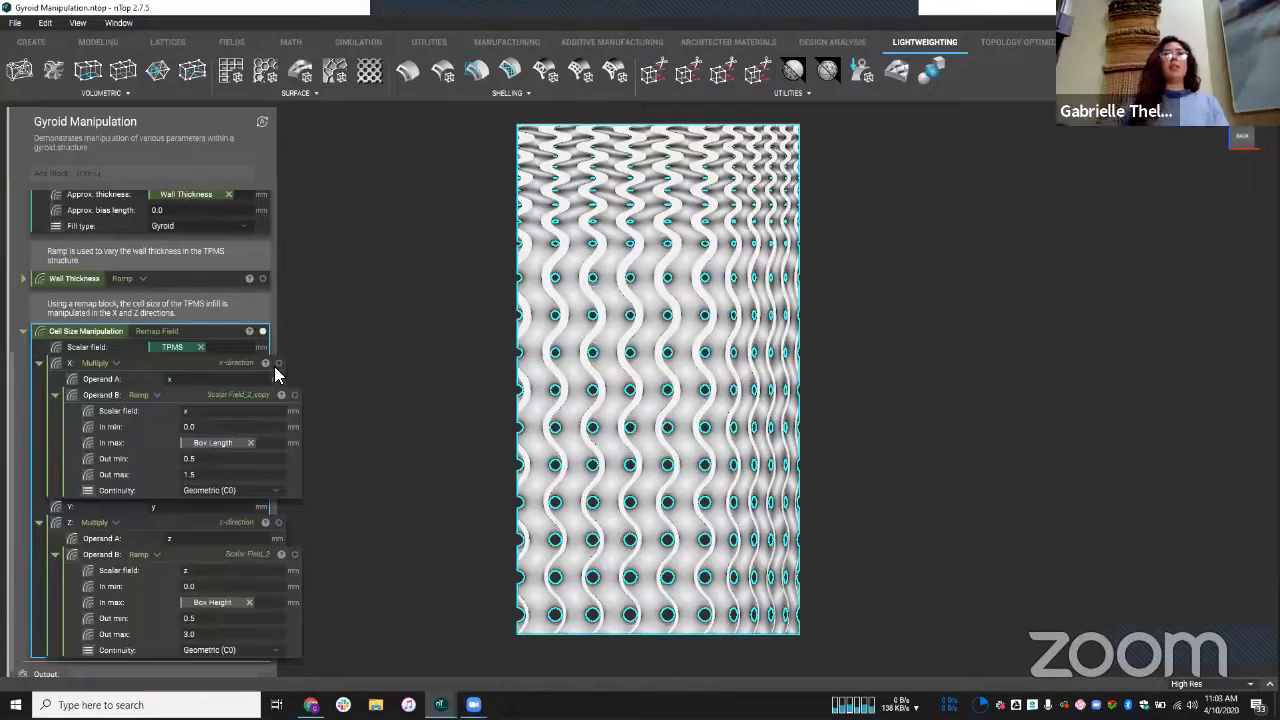
scroll(156, 314, up, 3)
click(116, 256)
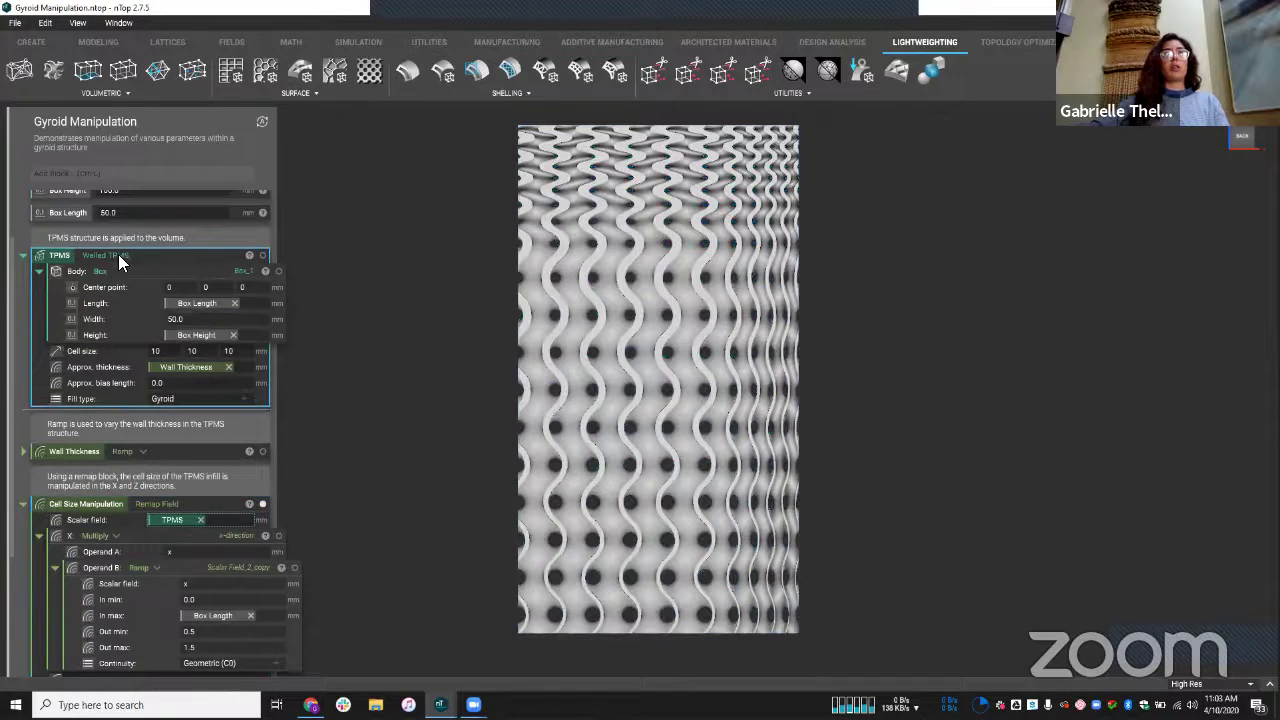
scroll(135, 486, down, 1)
scroll(177, 445, down, 2)
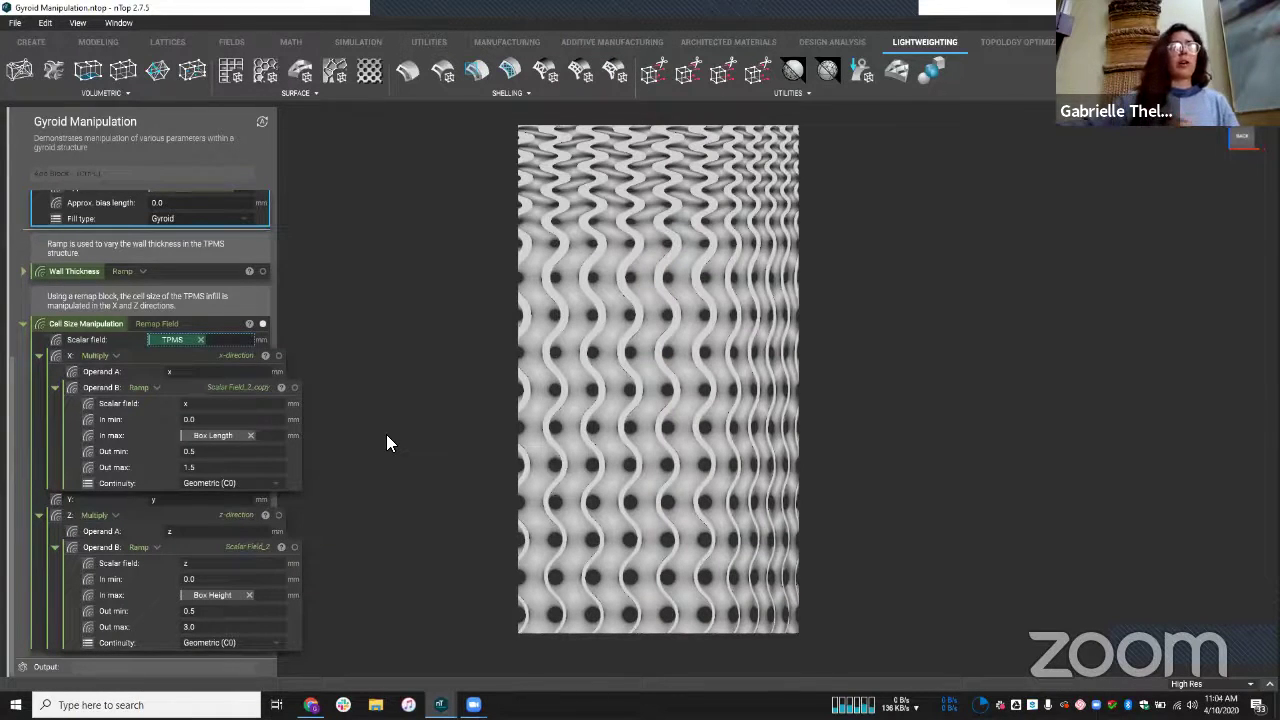
Read the Remap Field block's information and review the X-direction Multiply block and its nested ramp.
click(249, 324)
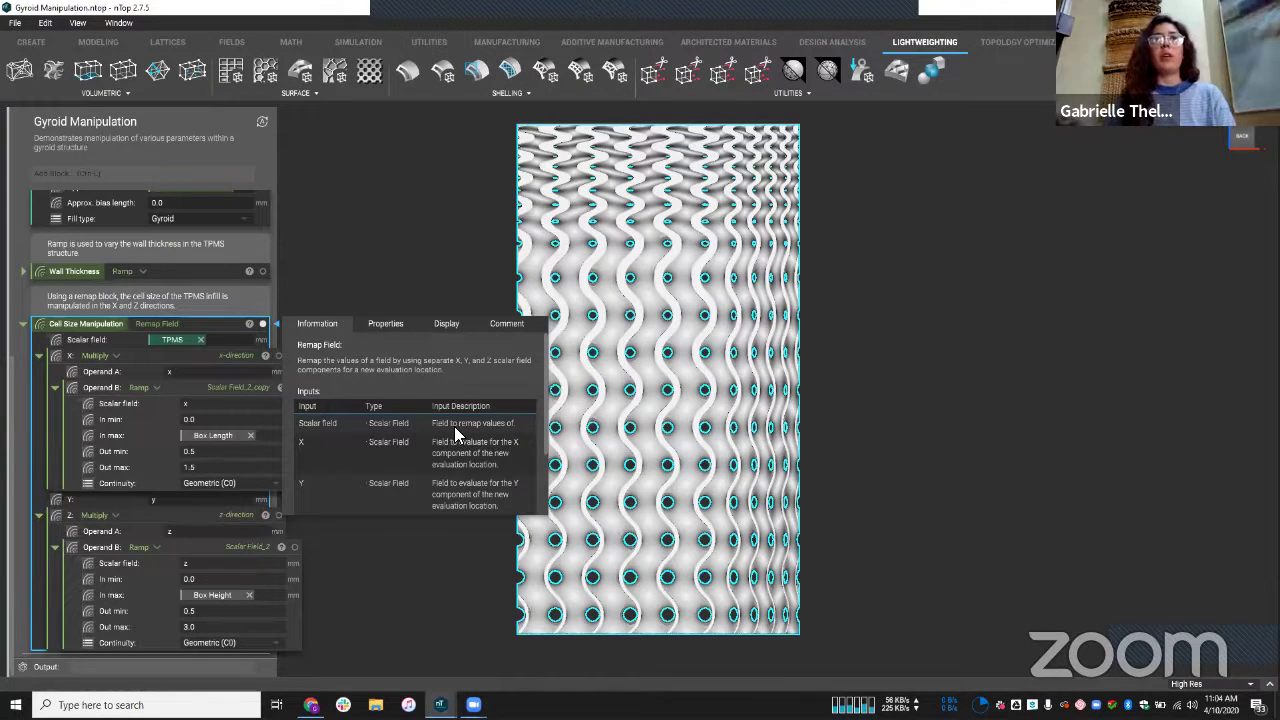
click(390, 276)
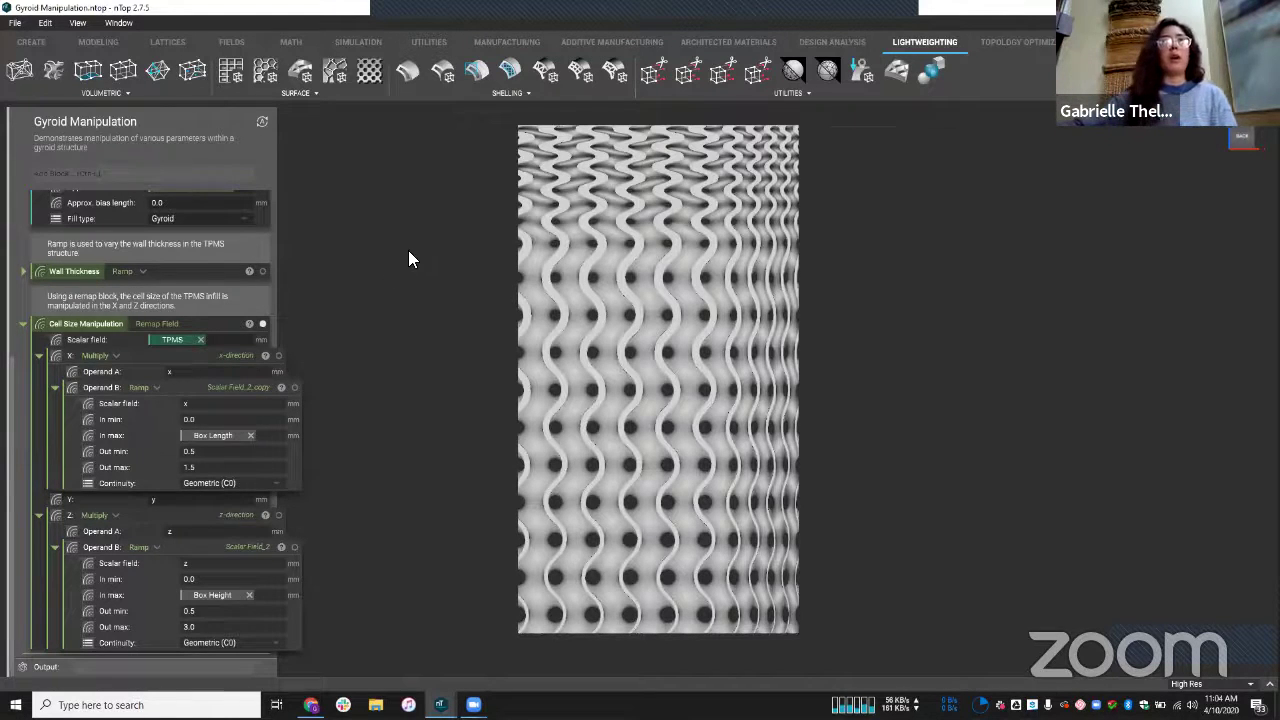
click(138, 372)
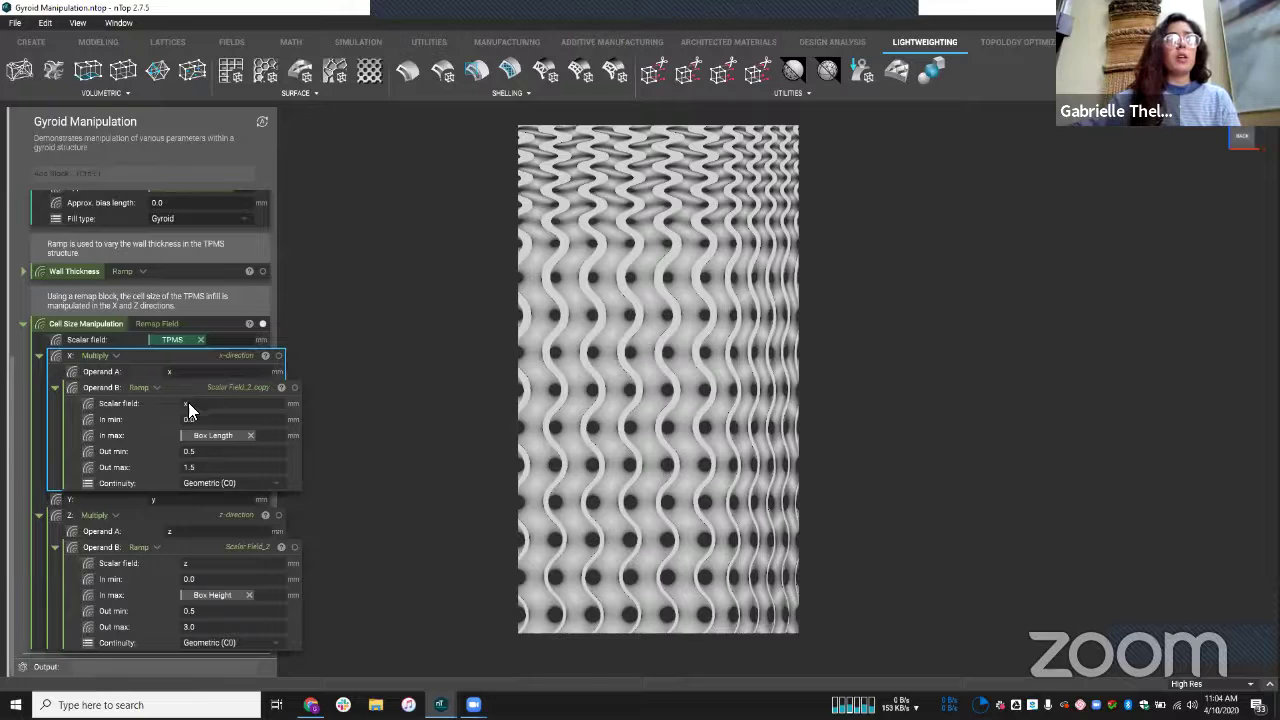
click(139, 414)
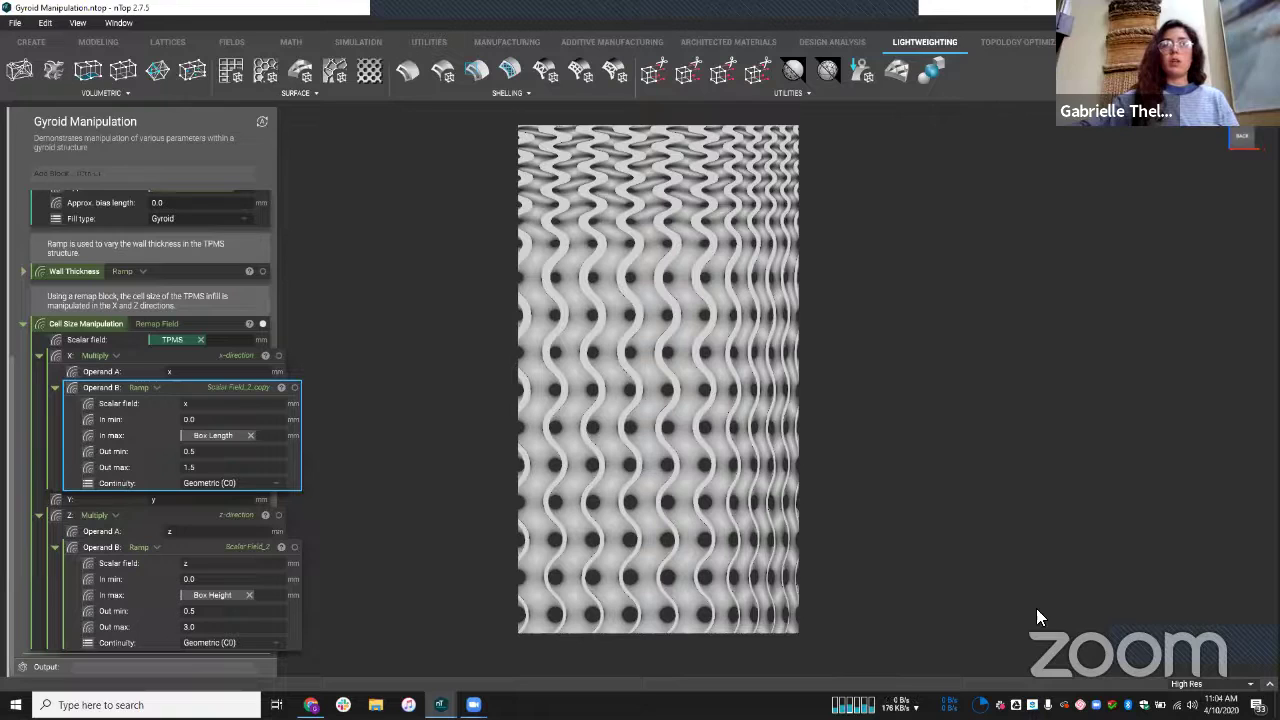
Set the display resolution to Medium Res.
click(1250, 686)
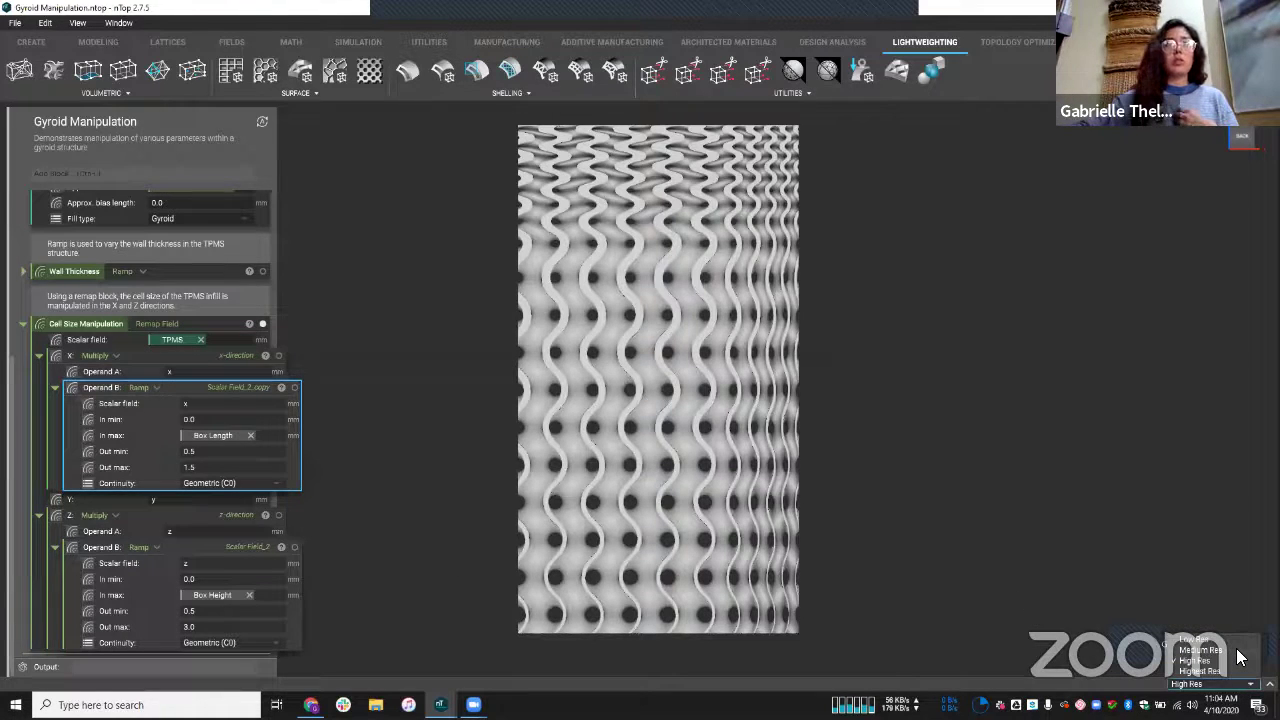
click(1237, 649)
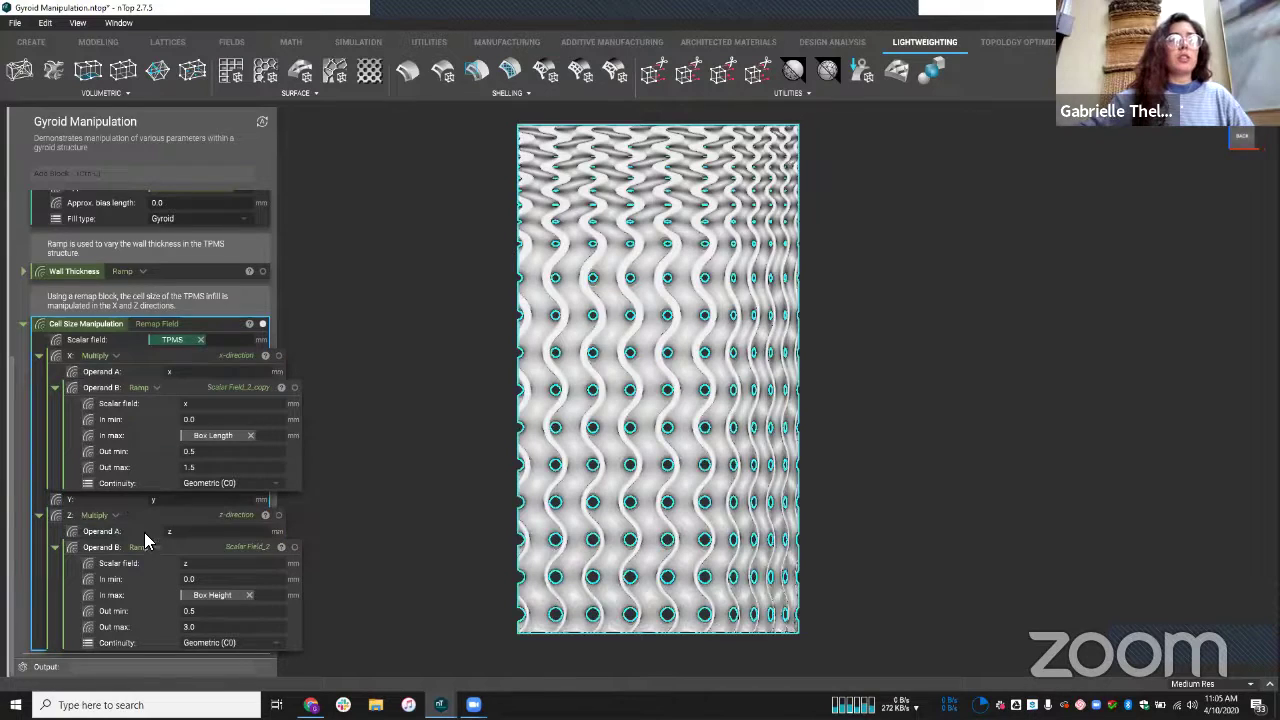
Set Out max to 1.65 in the Z-direction ramp of the Cell Size Manipulation block.
click(148, 526)
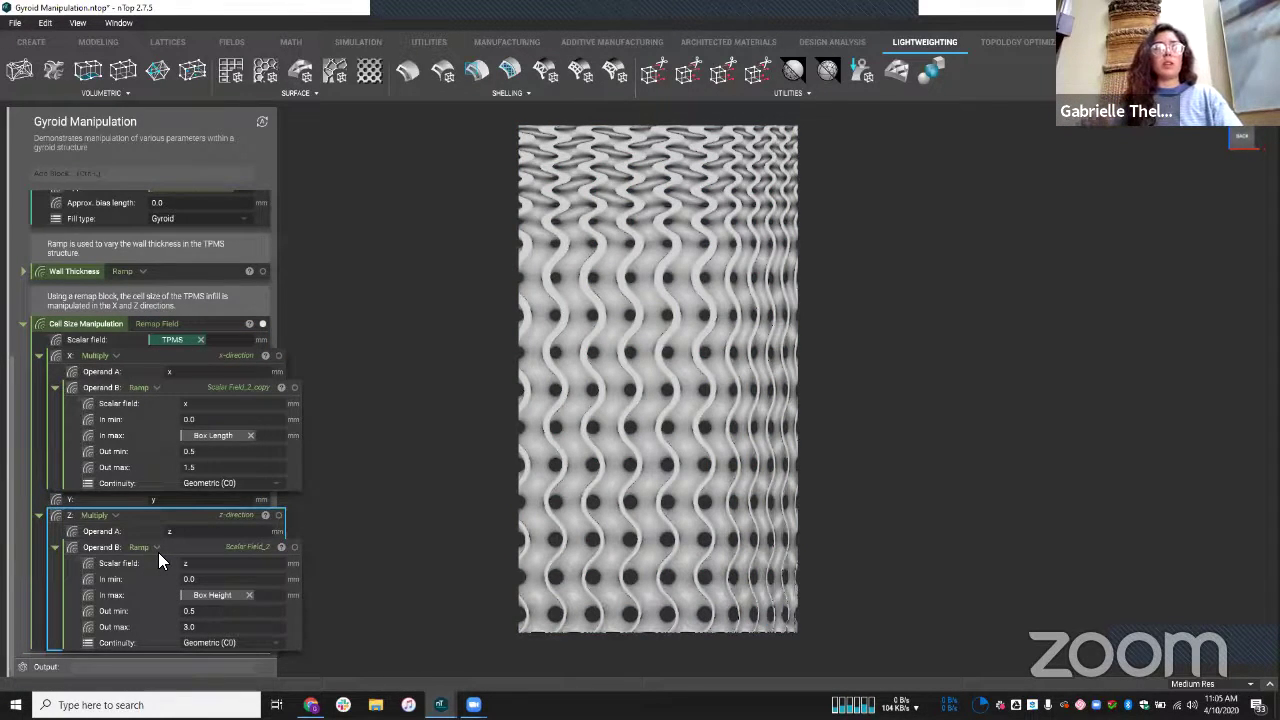
double_click(198, 627)
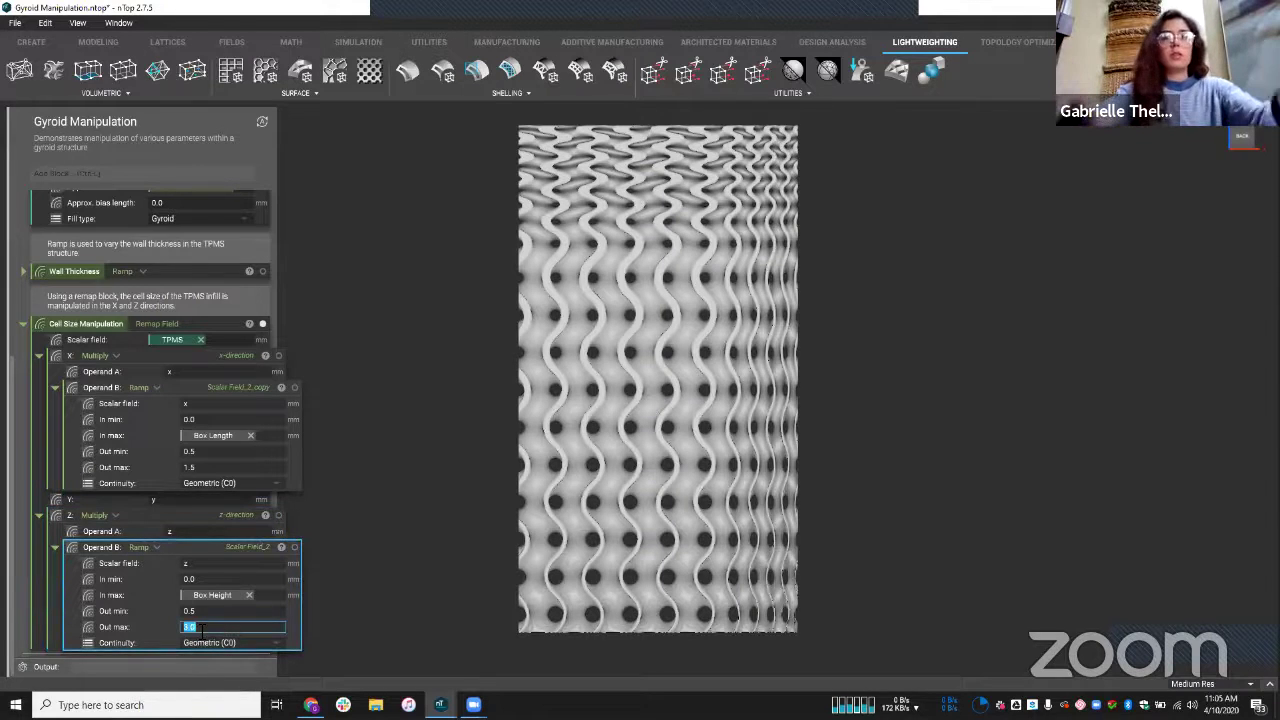
text(1)
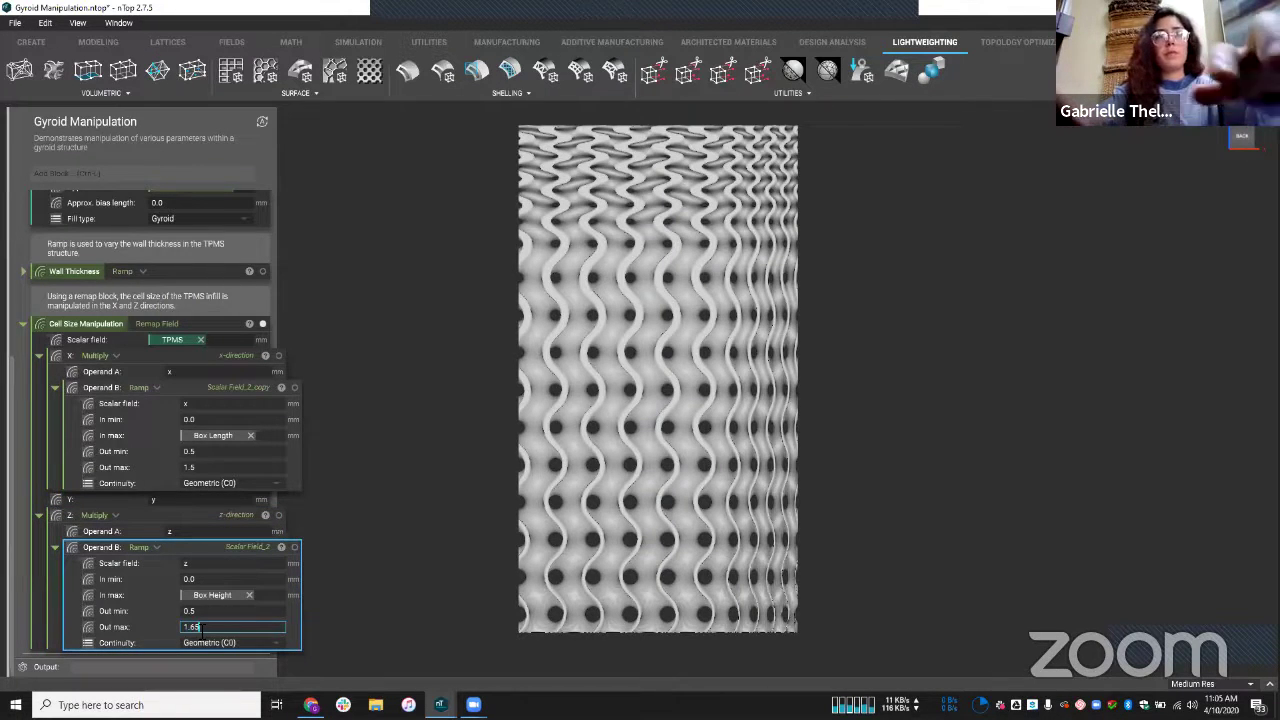
text(.65)
key(Return)
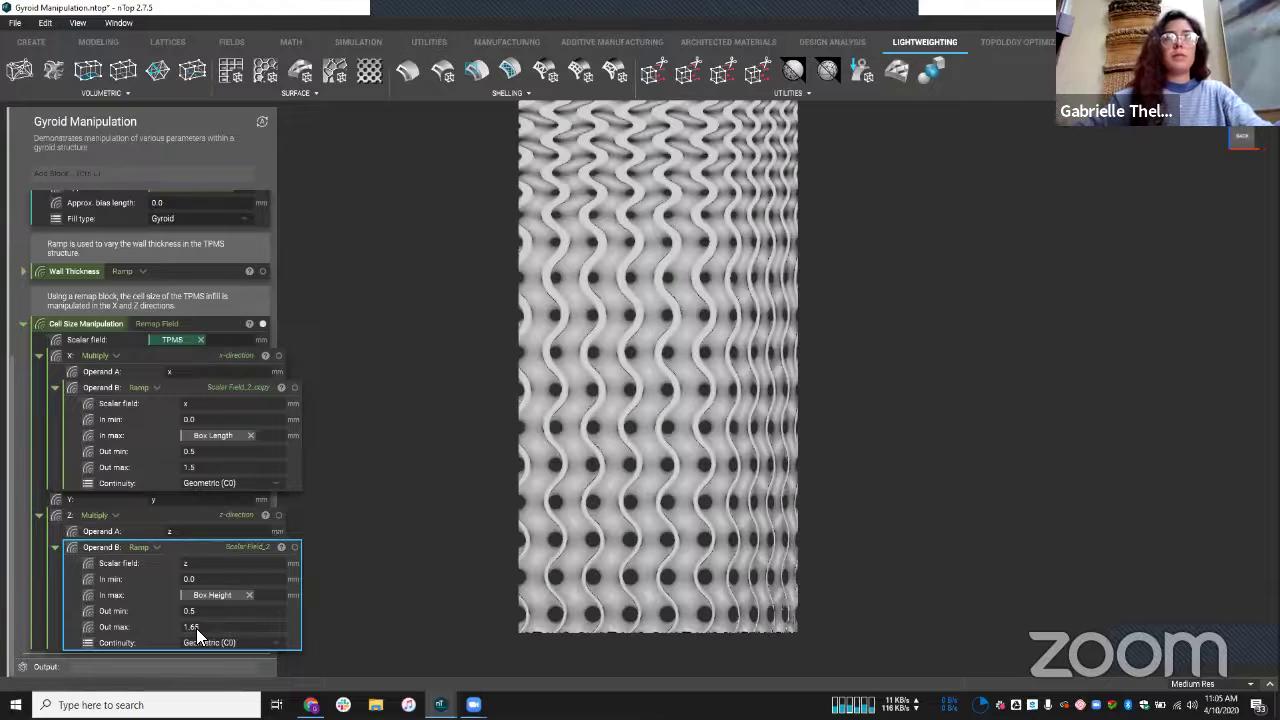
Examine the remapped gyroid block's cell size variation along its height from the back and side.
scroll(800, 460, down, 4)
right_drag(770, 494, 550, 536)
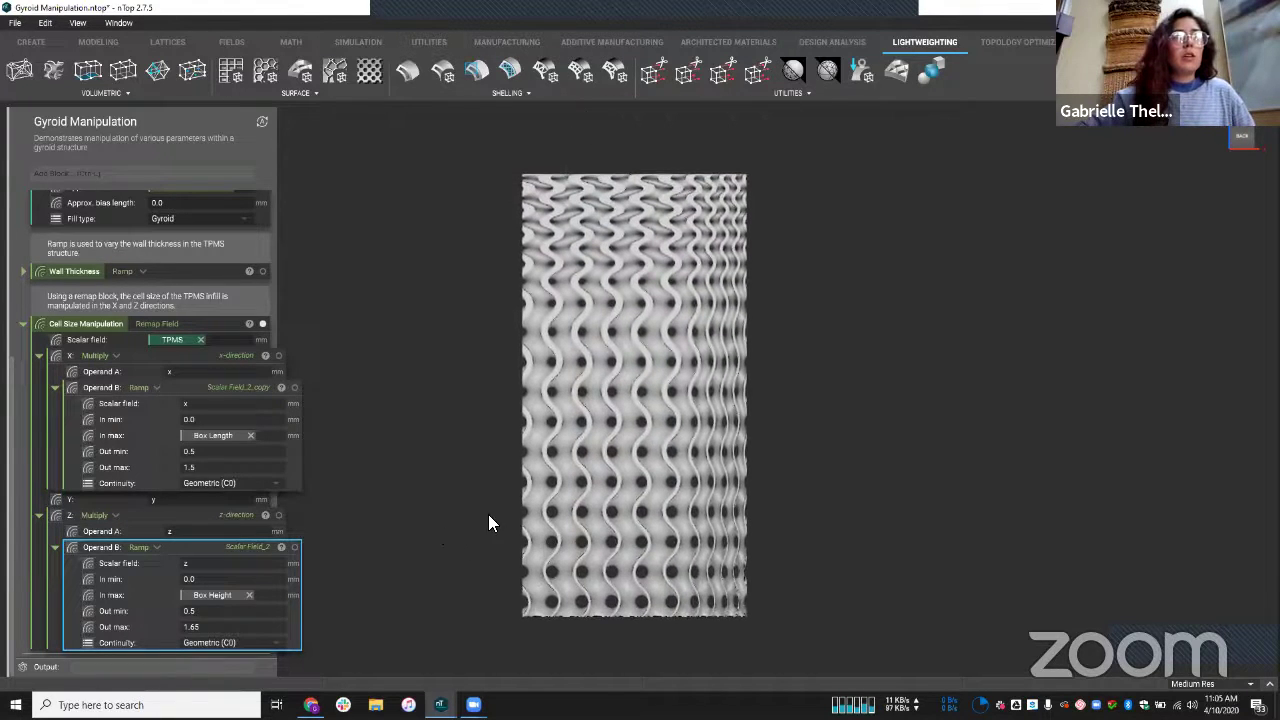
scroll(224, 450, up, 5)
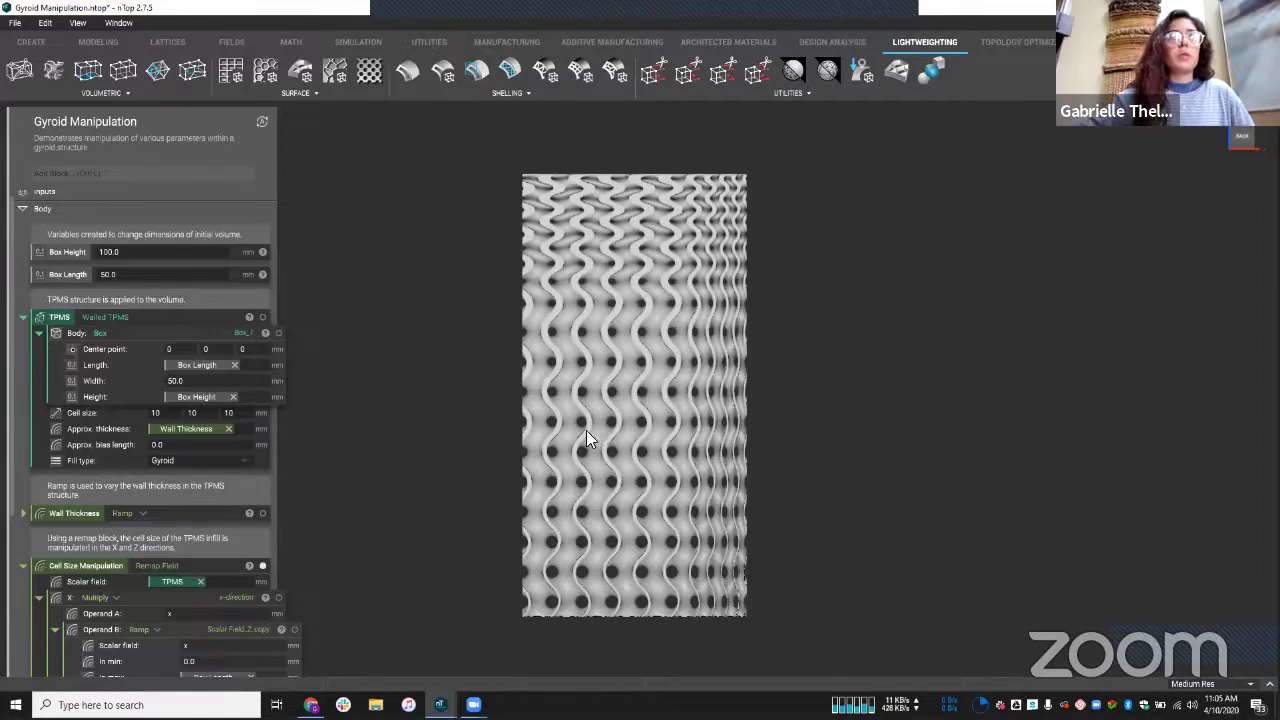
right_drag(586, 430, 610, 450)
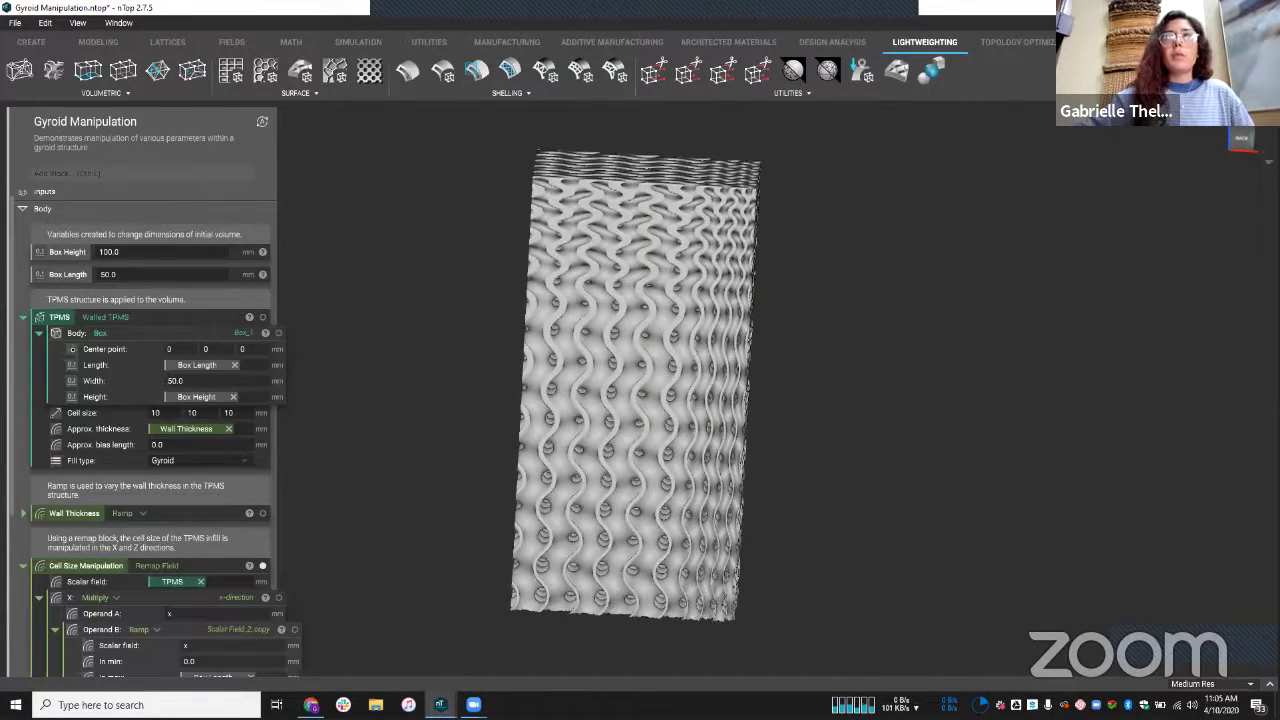
scroll(652, 468, up, 3)
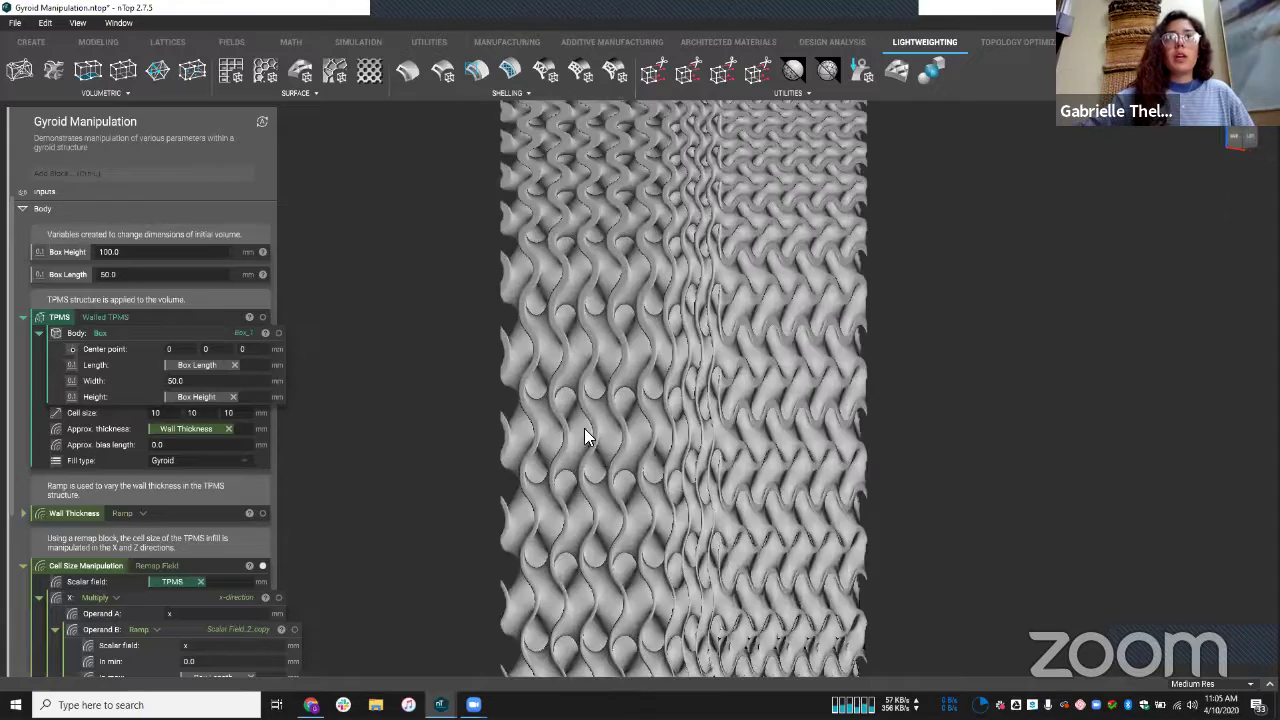
right_drag(586, 434, 1200, 270)
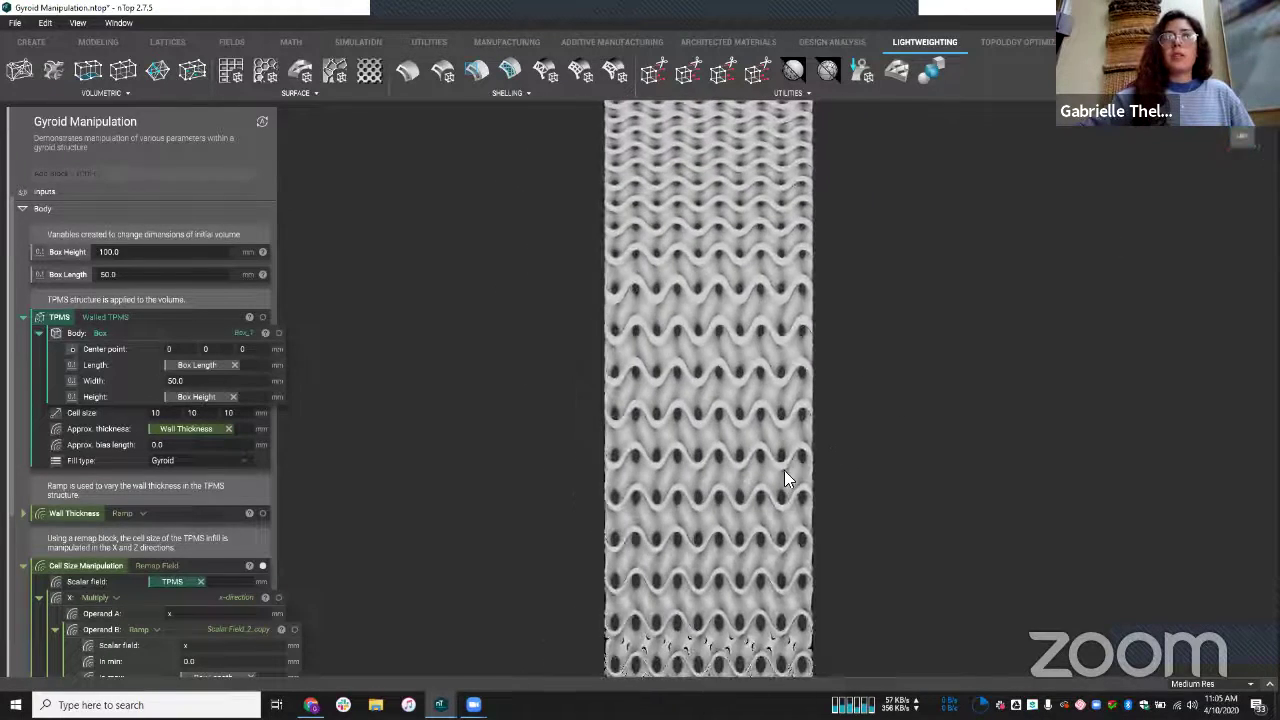
scroll(784, 468, down, 3)
right_drag(872, 564, 706, 578)
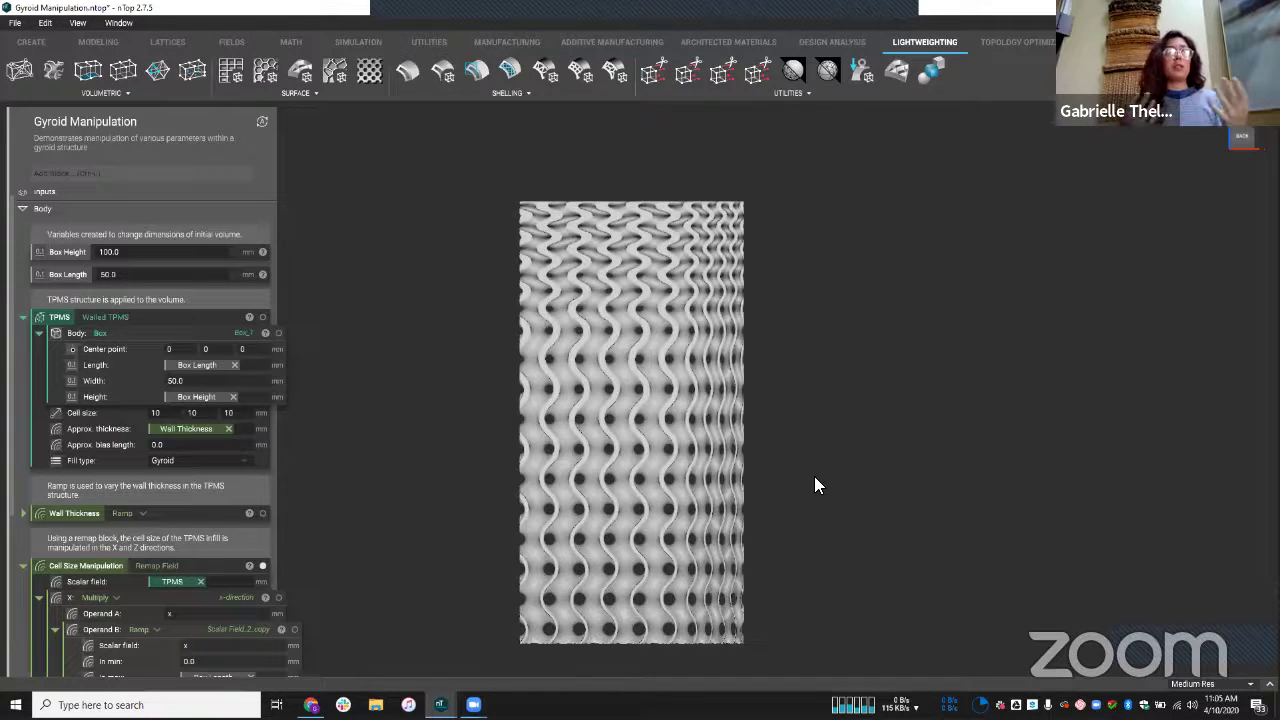
Switch to the Field Driven Gyroid Pressure Vessel file and inspect the ribbing on the vessel's outer surface up close.
key(alt+Tab)
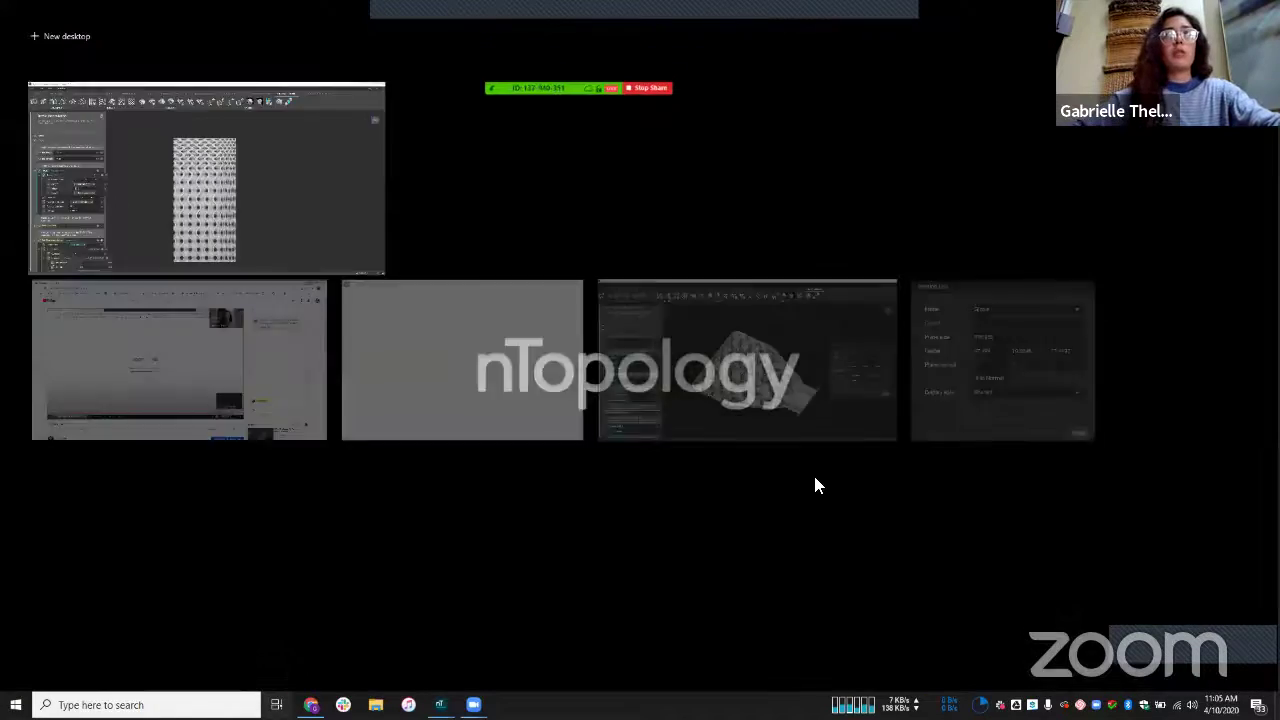
click(781, 416)
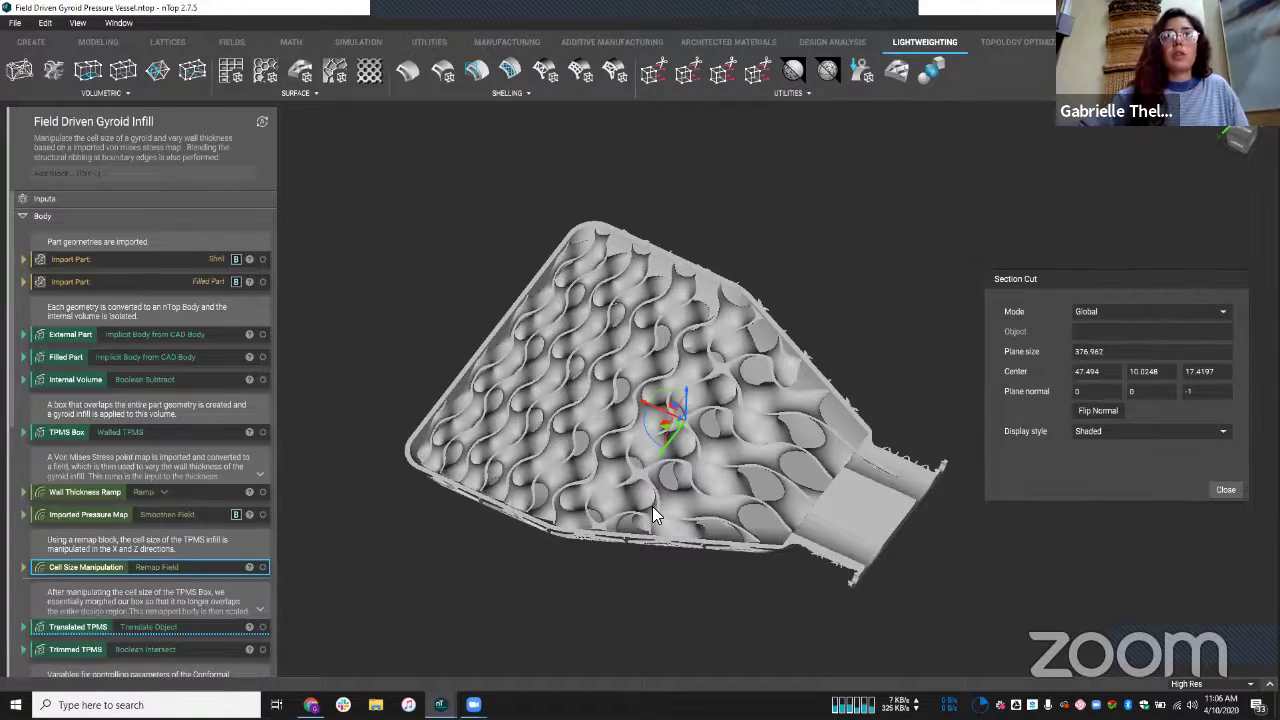
right_drag(652, 506, 491, 423)
scroll(588, 404, up, 3)
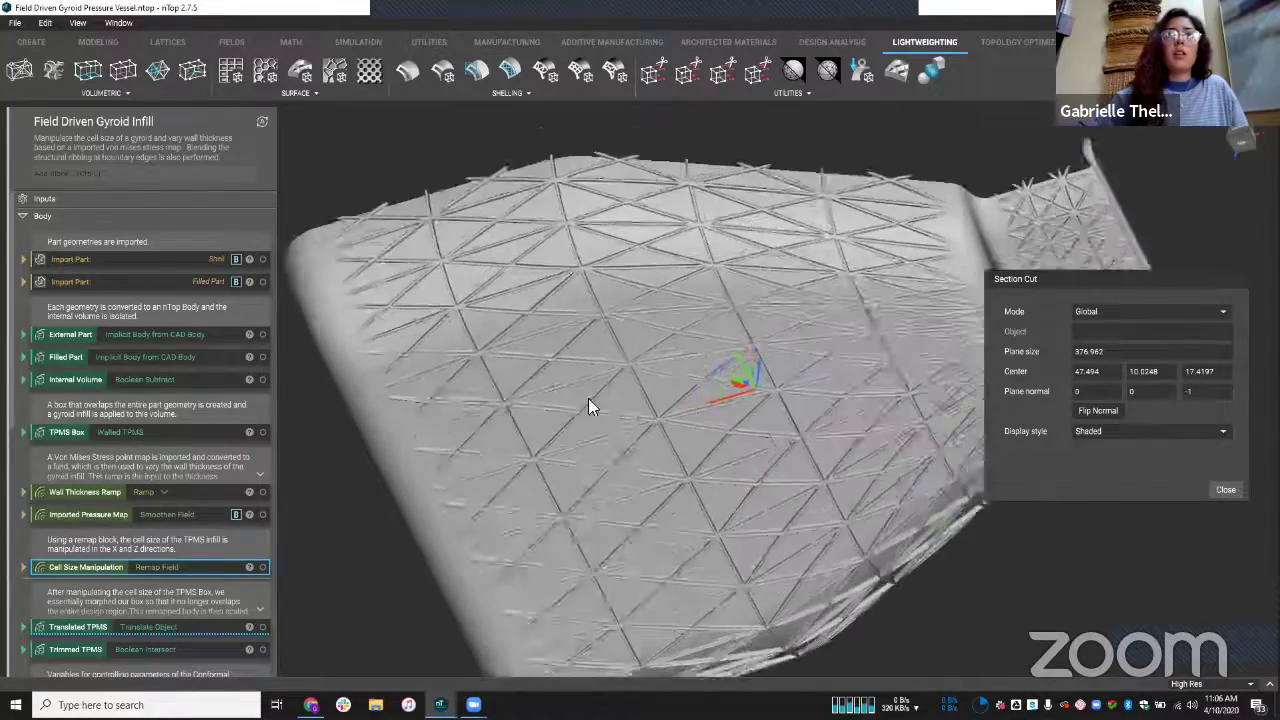
scroll(588, 404, up, 5)
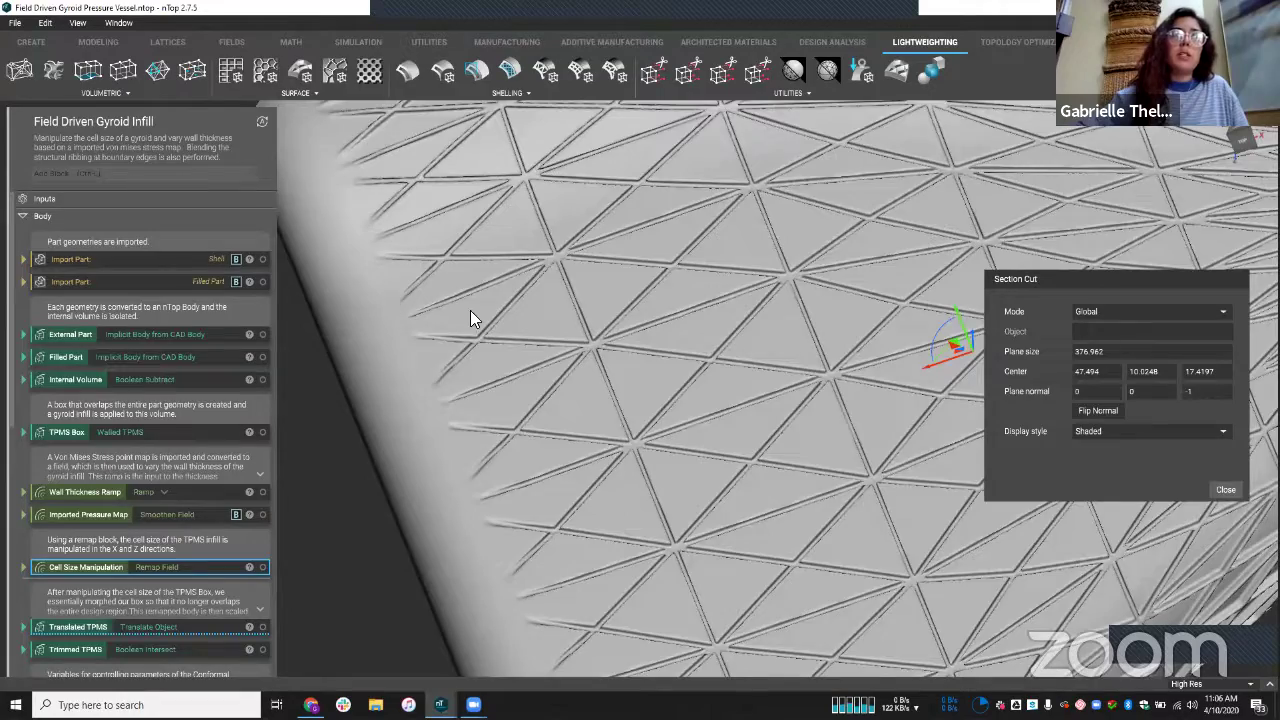
Examine the vessel's sectioned gyroid infill from the bottom view, comparing cell size and wall thickness across the body and towards the neck.
scroll(470, 310, down, 5)
right_drag(486, 314, 1176, 172)
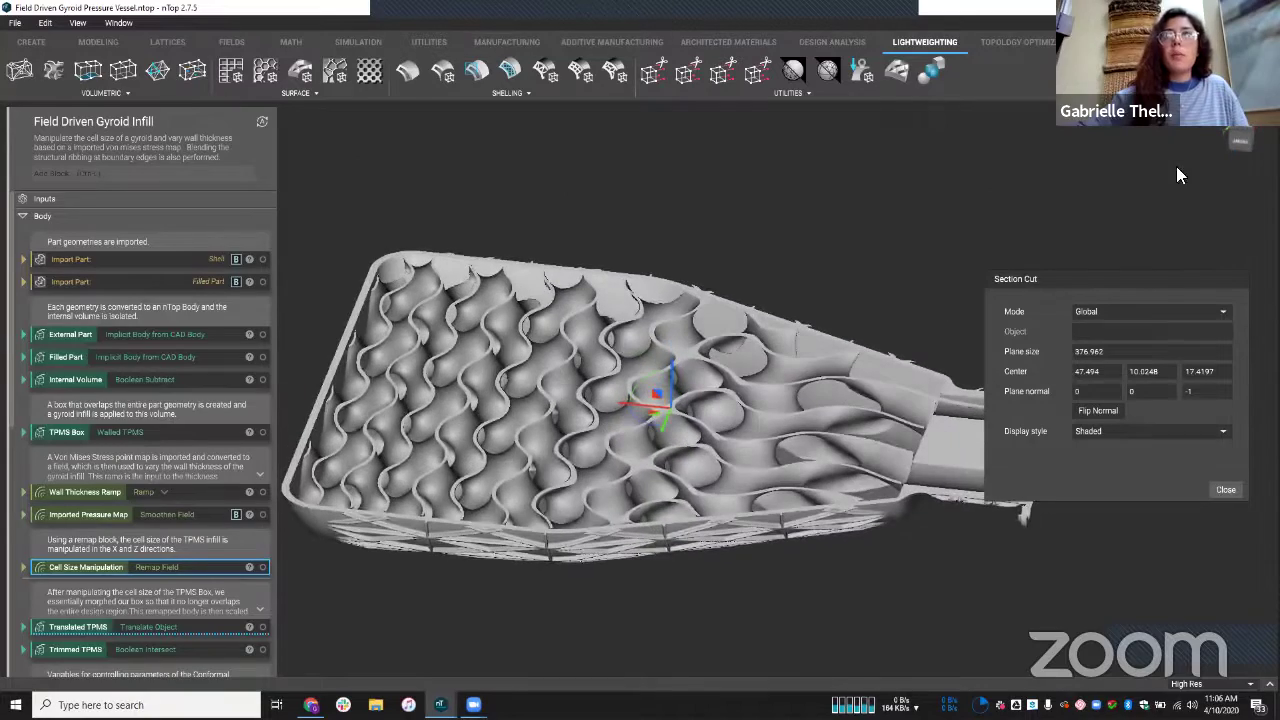
click(1240, 140)
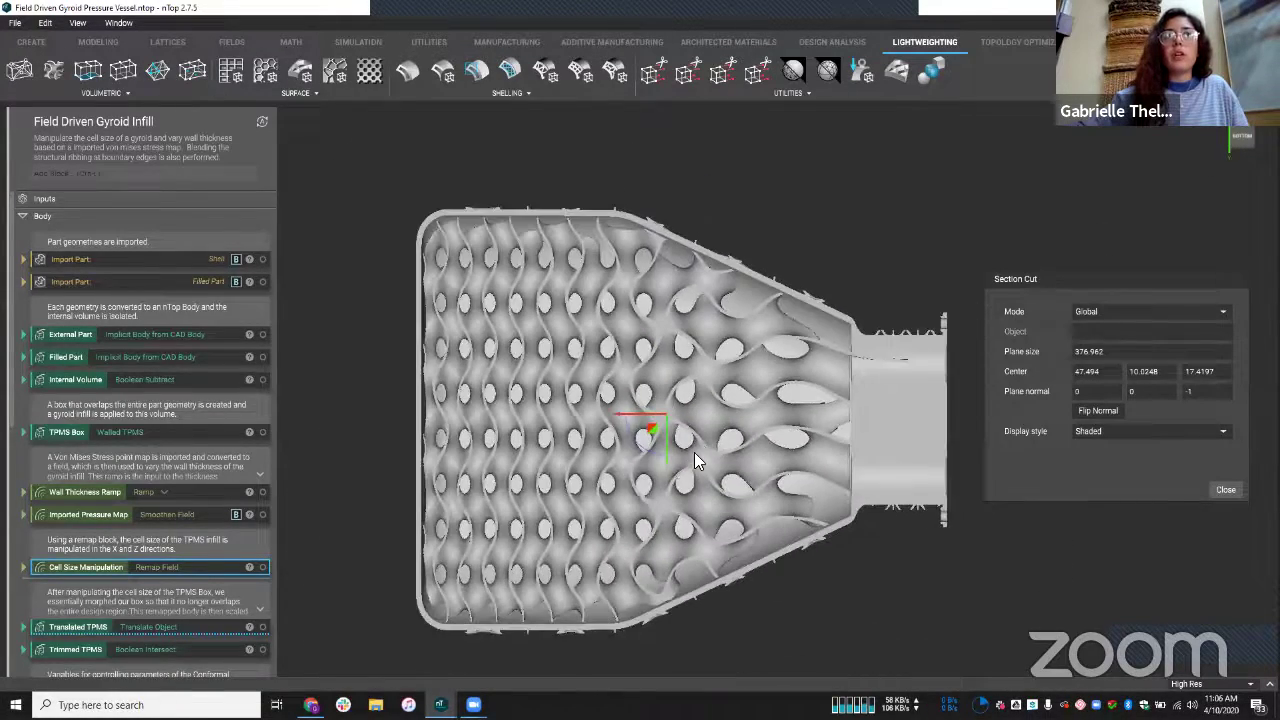
scroll(642, 505, up, 2)
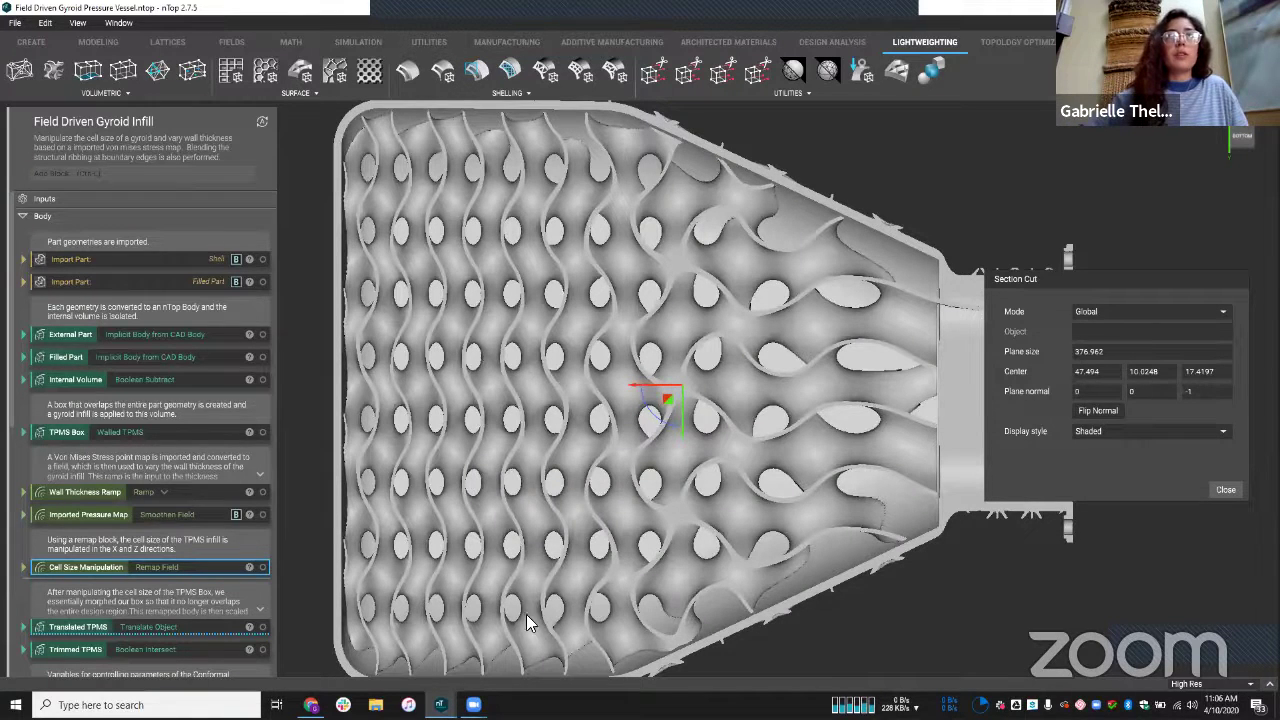
scroll(612, 482, down, 2)
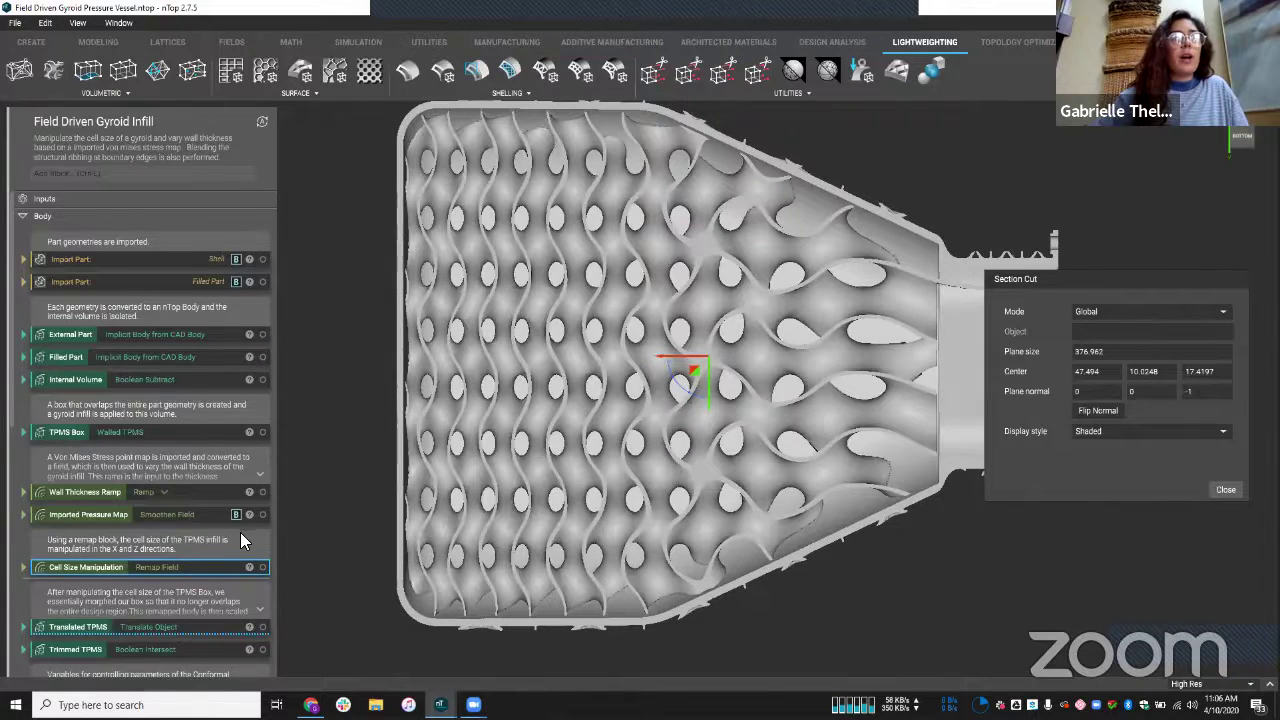
scroll(170, 550, down, 1)
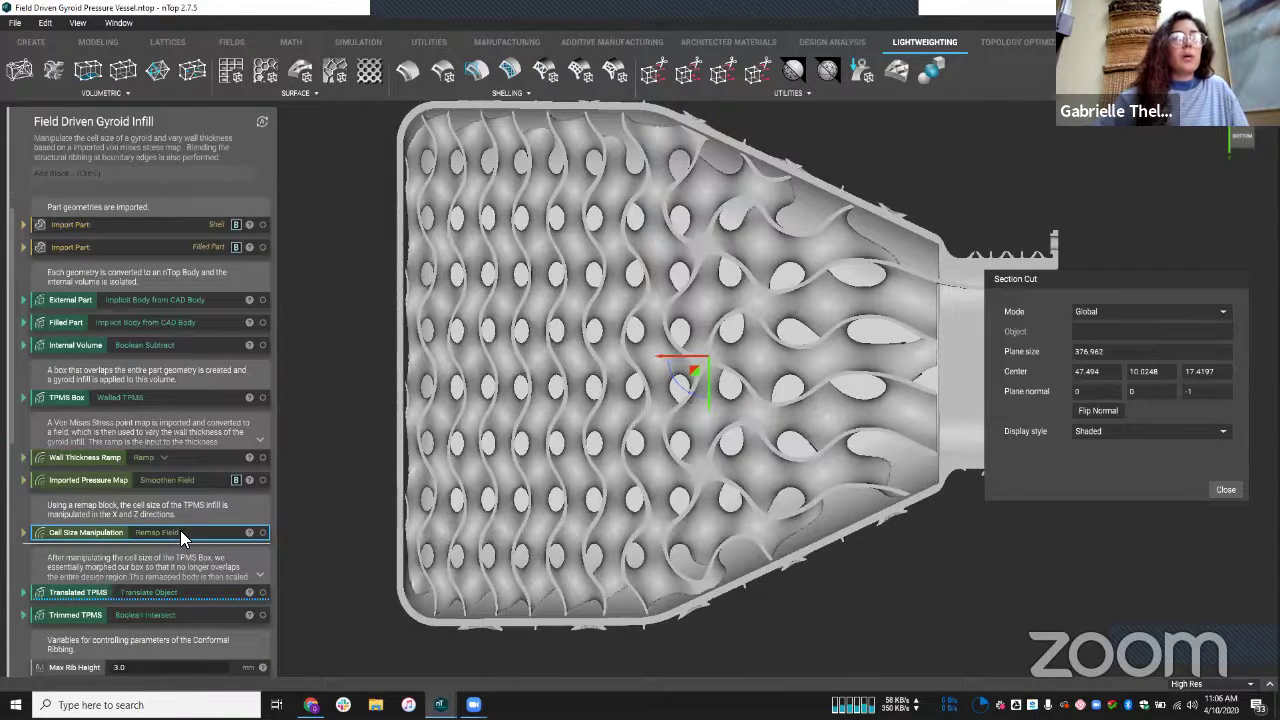
click(180, 532)
scroll(175, 535, down, 5)
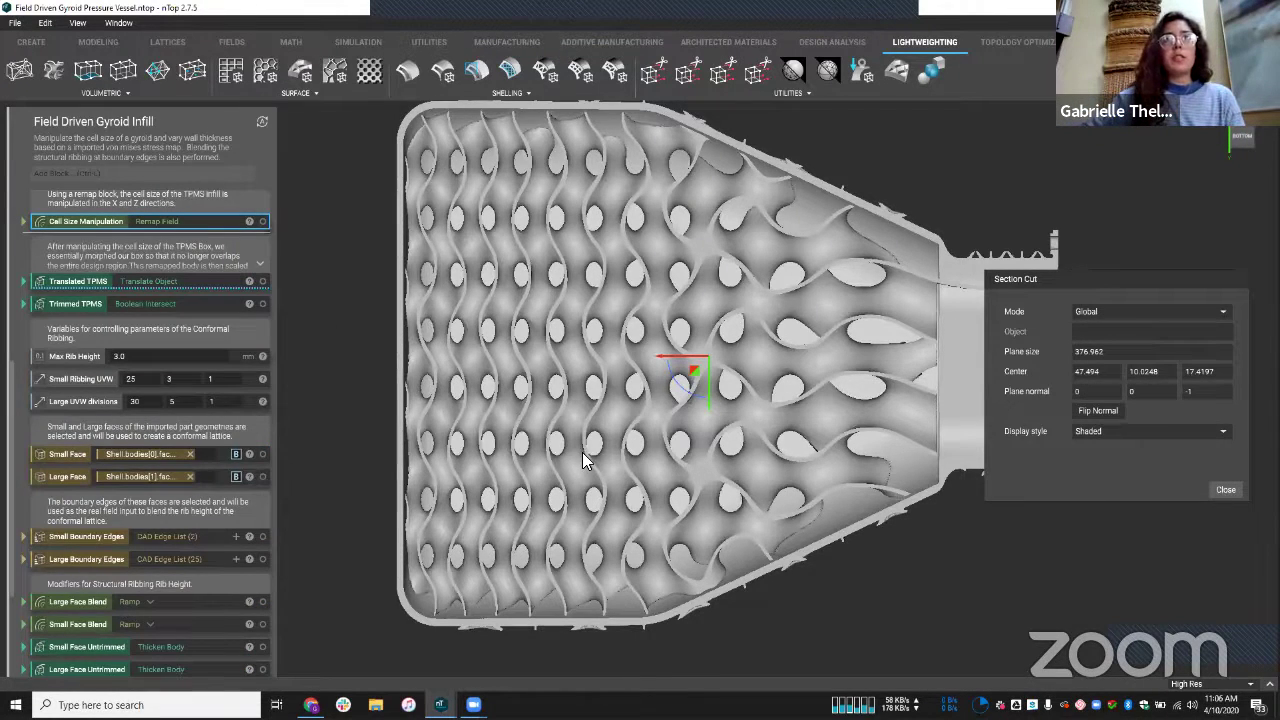
scroll(580, 455, up, 3)
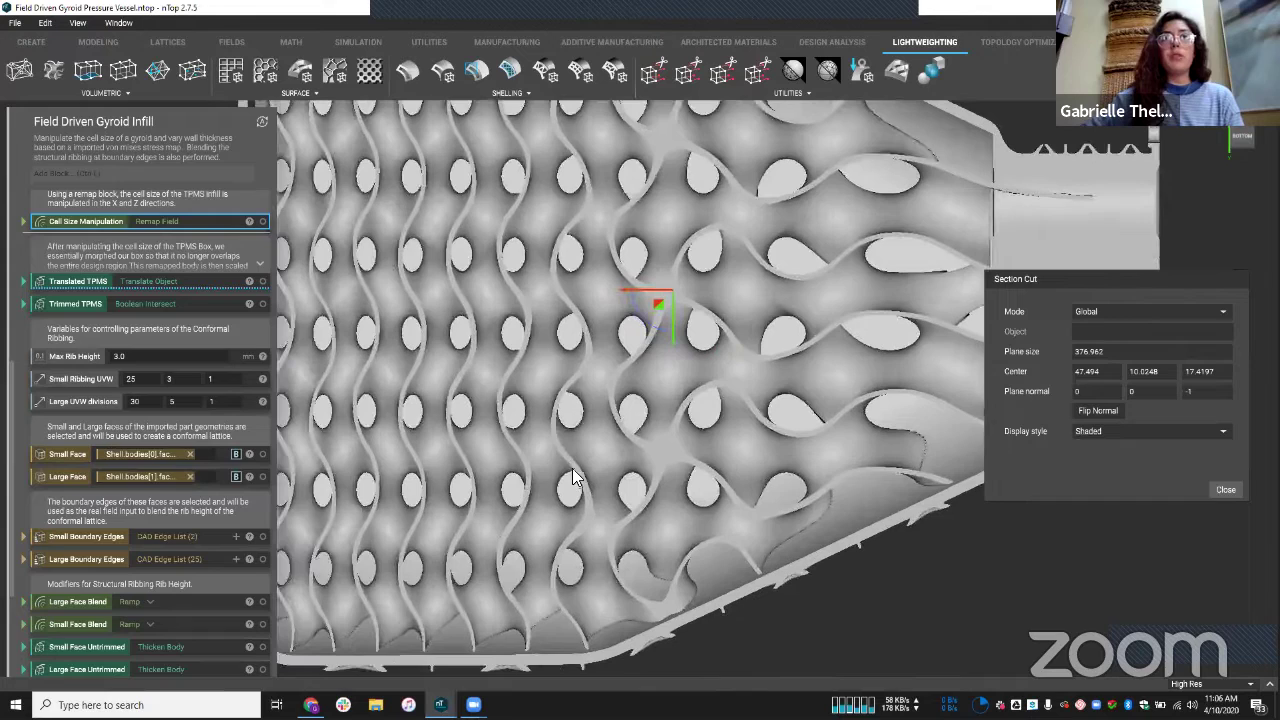
scroll(546, 444, down, 3)
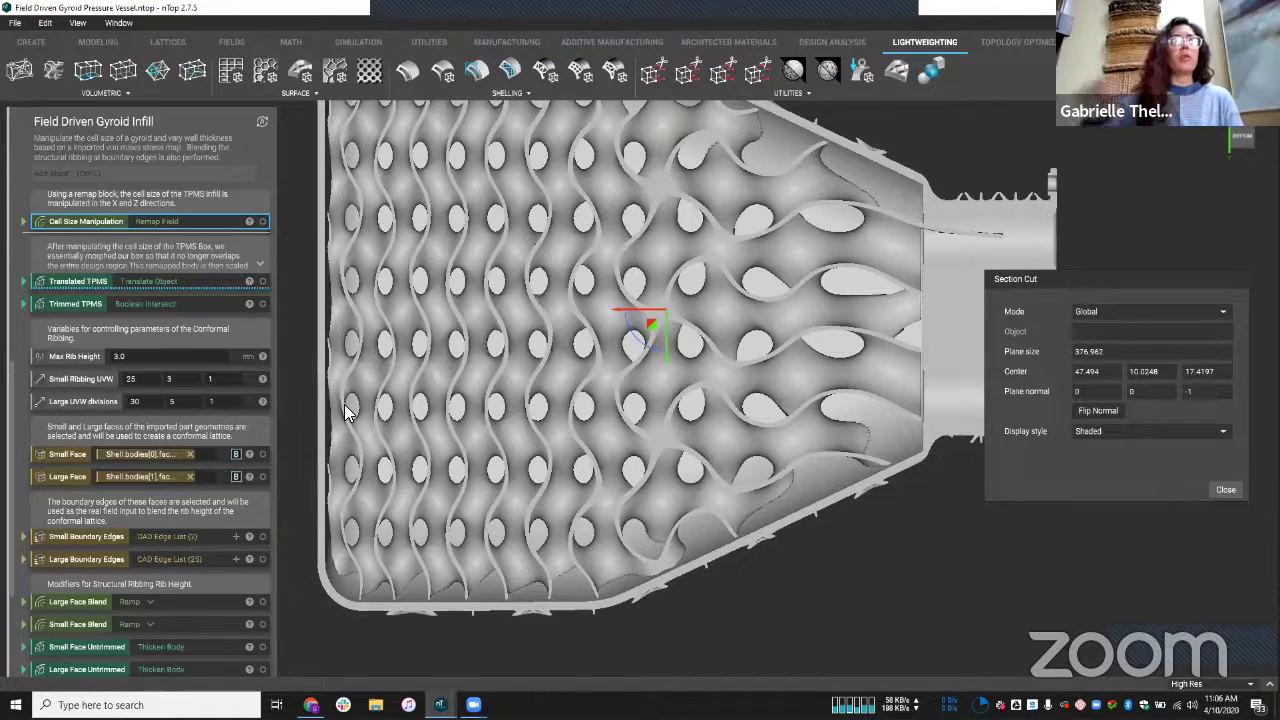
right_drag(552, 510, 666, 498)
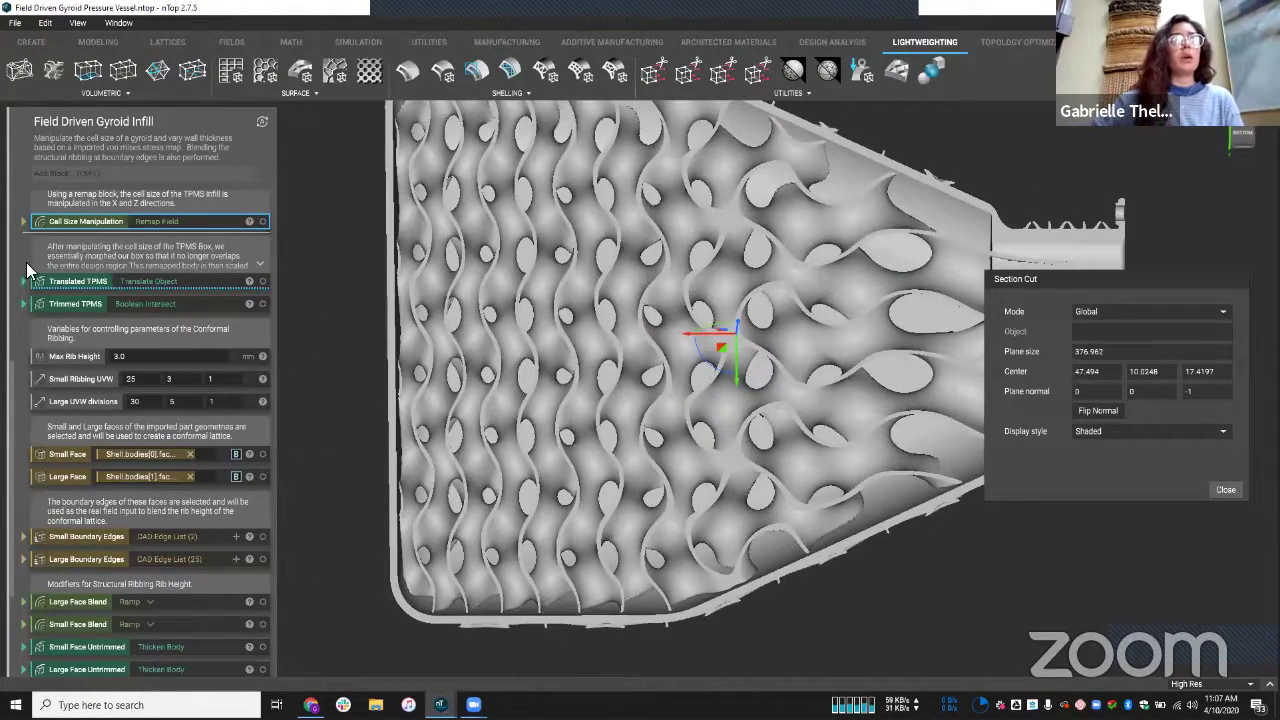
Expand the Wall Thickness Ramp and Imported Pressure Map blocks and review their inputs.
scroll(26, 262, up, 3)
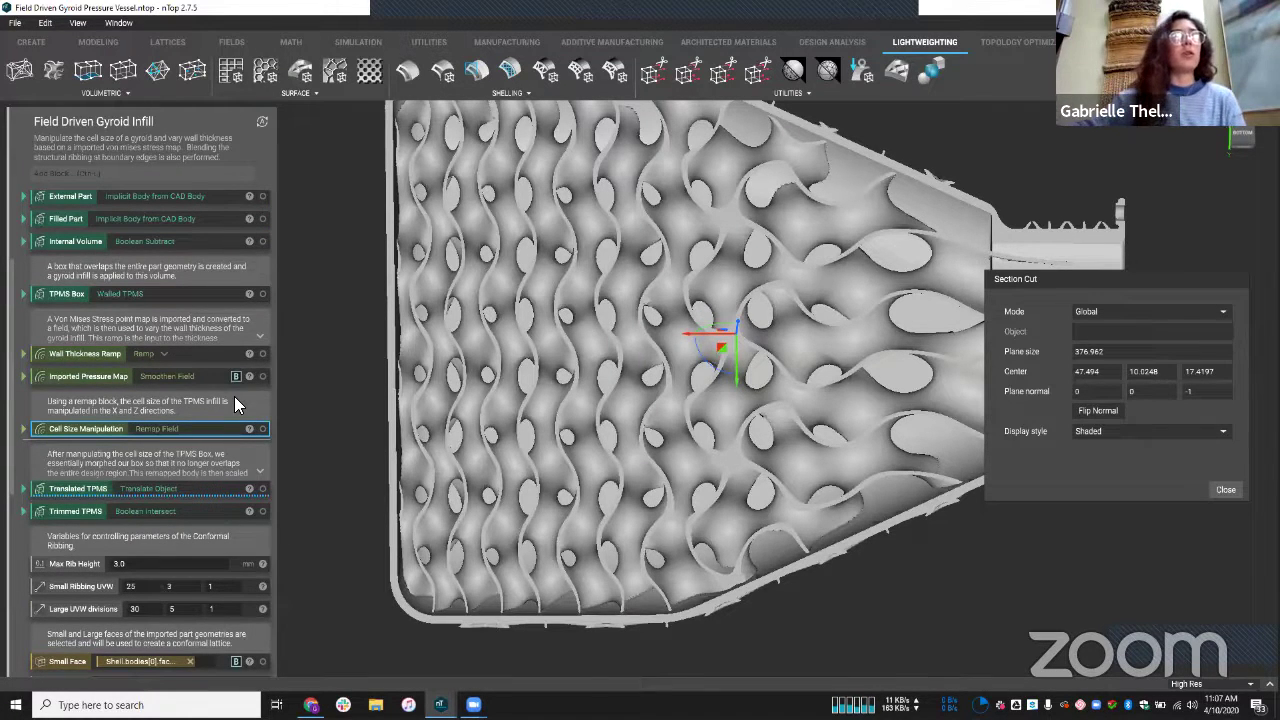
click(202, 352)
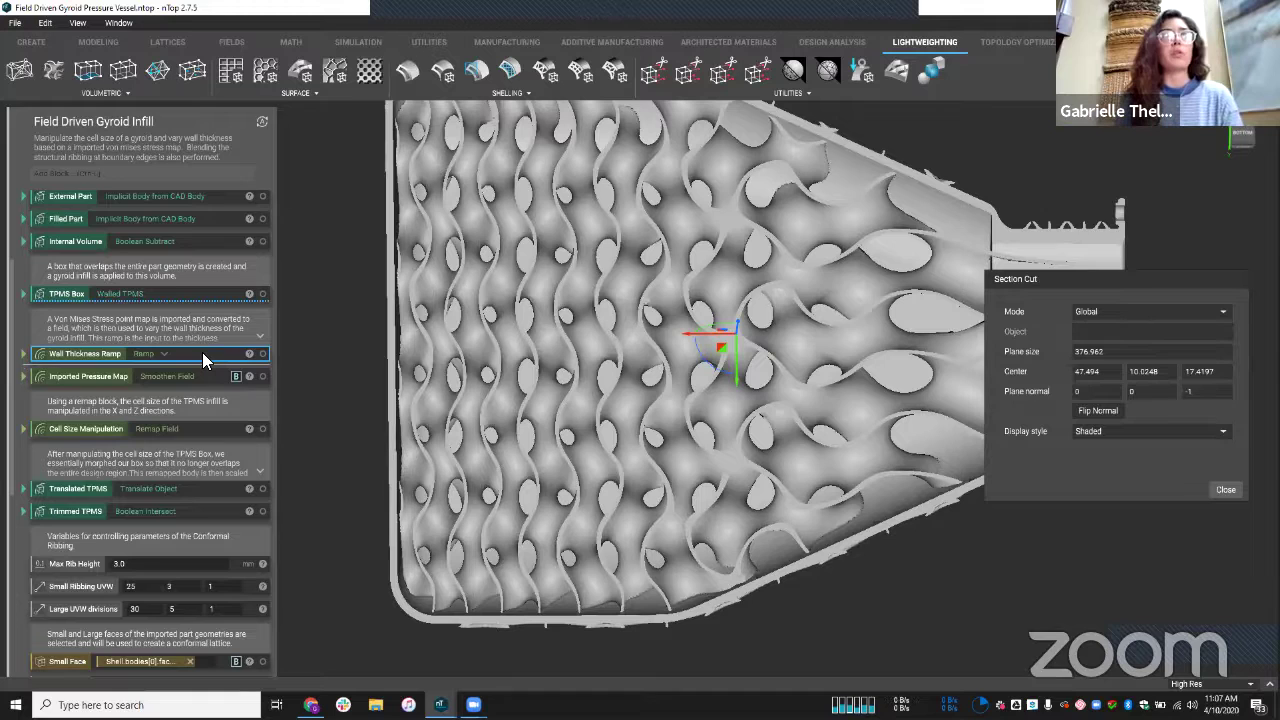
double_click(202, 352)
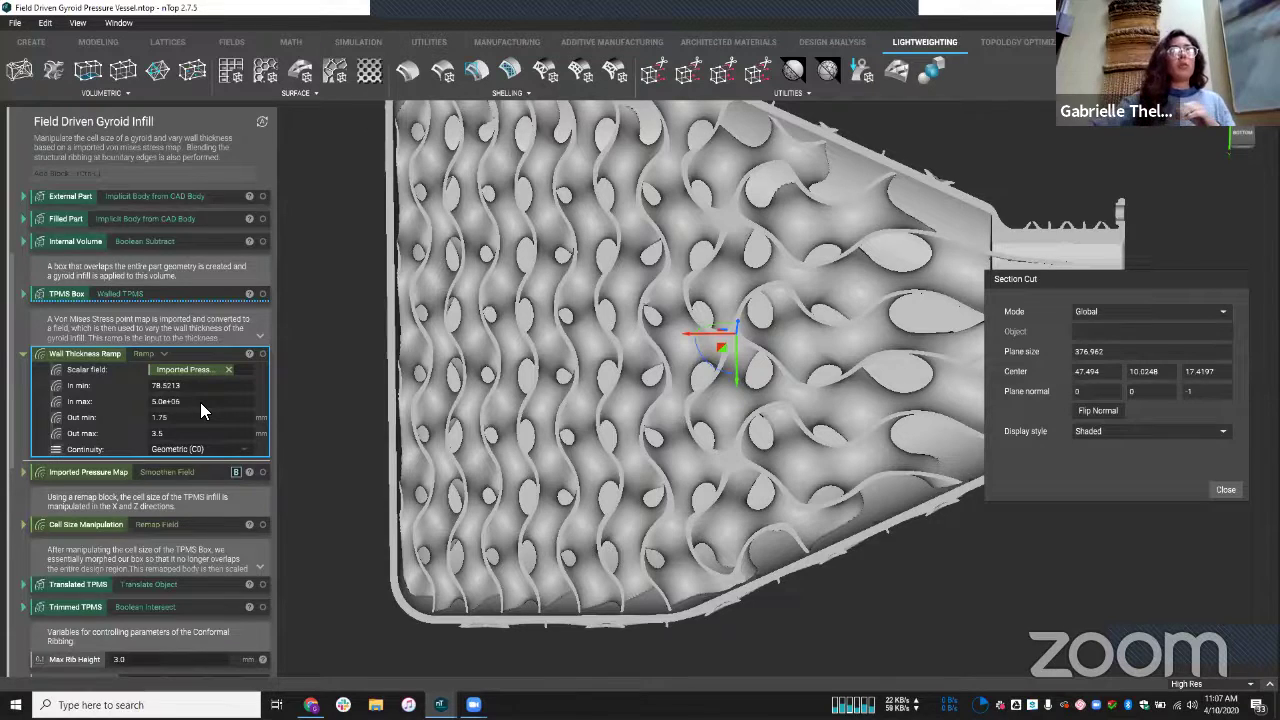
click(176, 474)
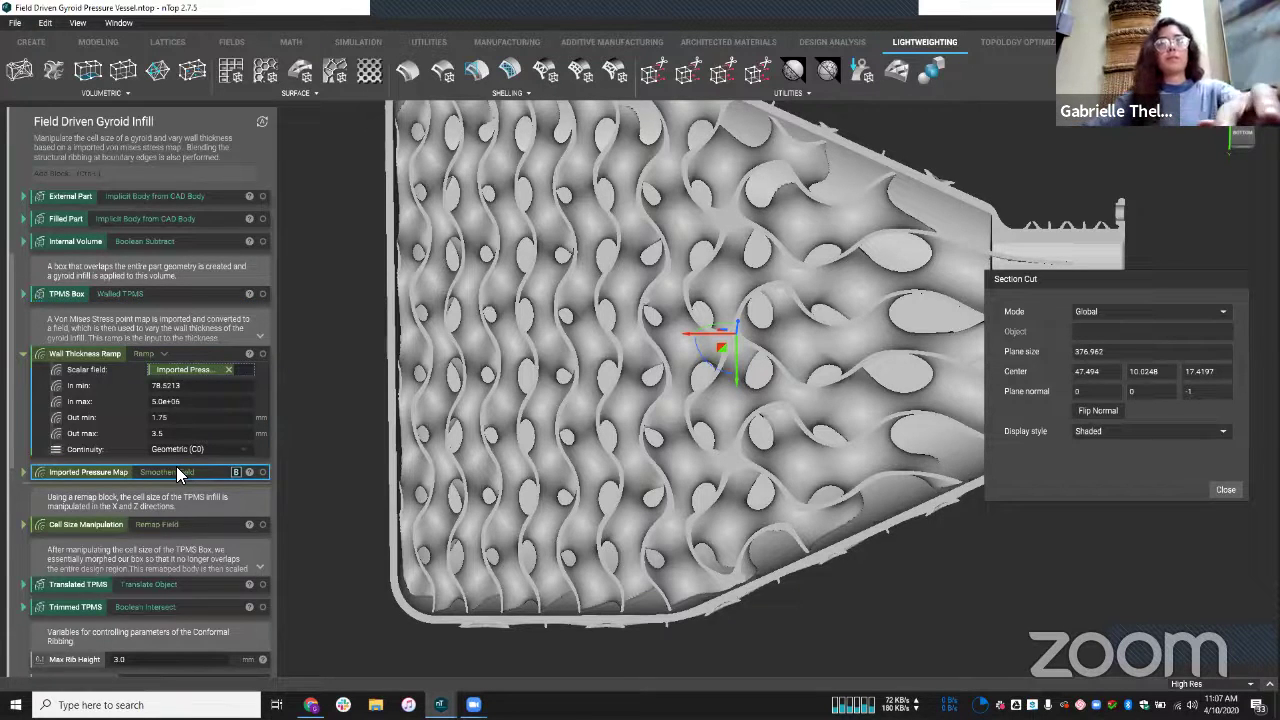
click(176, 472)
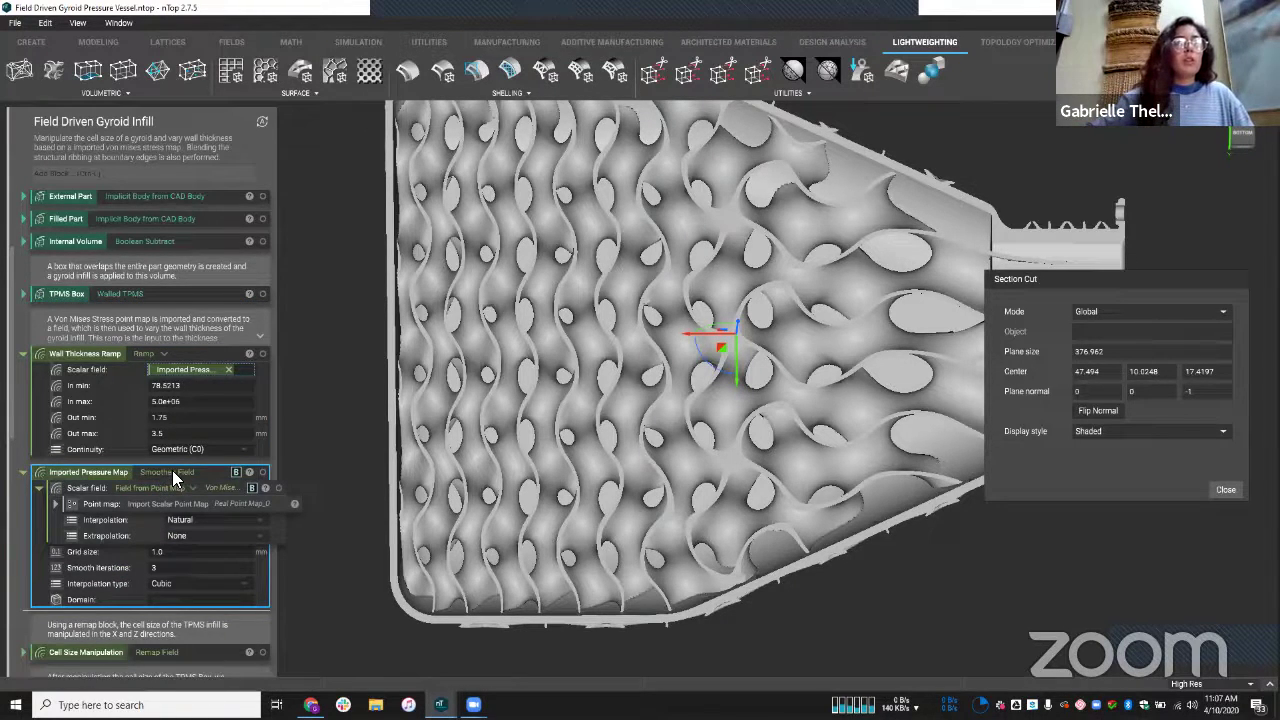
scroll(172, 470, down, 1)
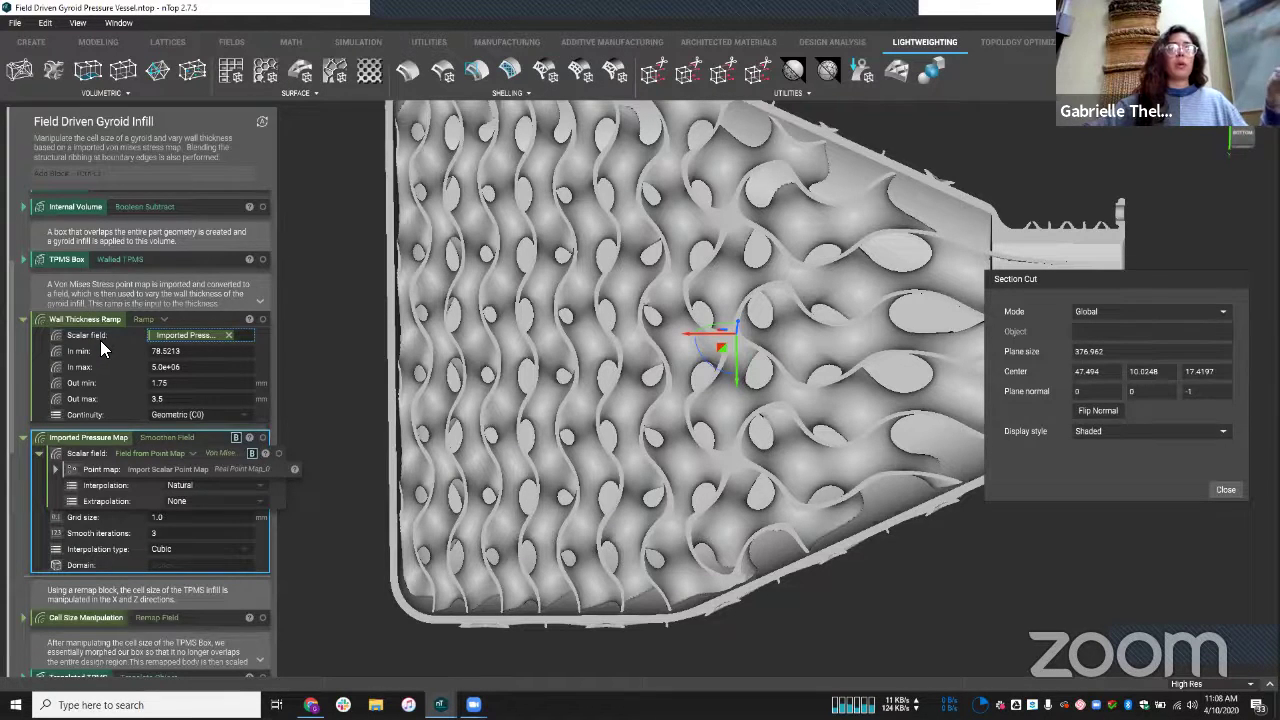
Show the Imported Pressure Map in the field viewer with the Jet colormap and hide the Final Part body.
click(184, 432)
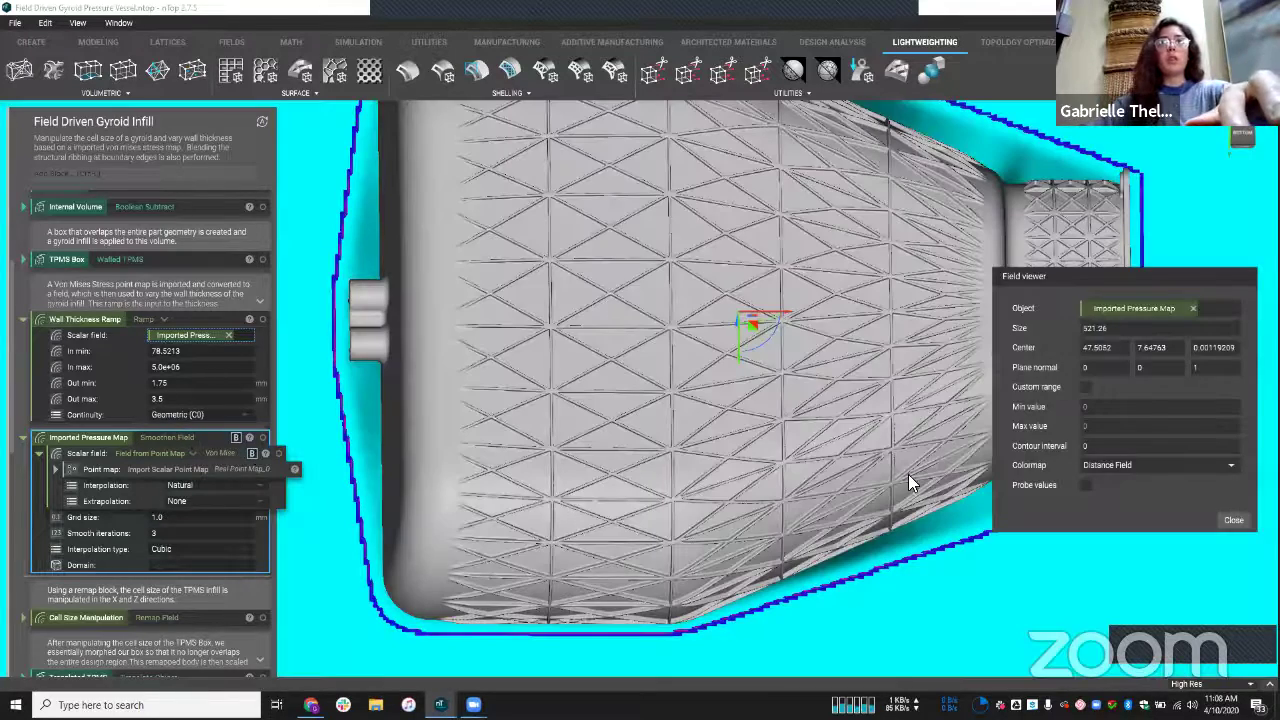
scroll(170, 454, down, 10)
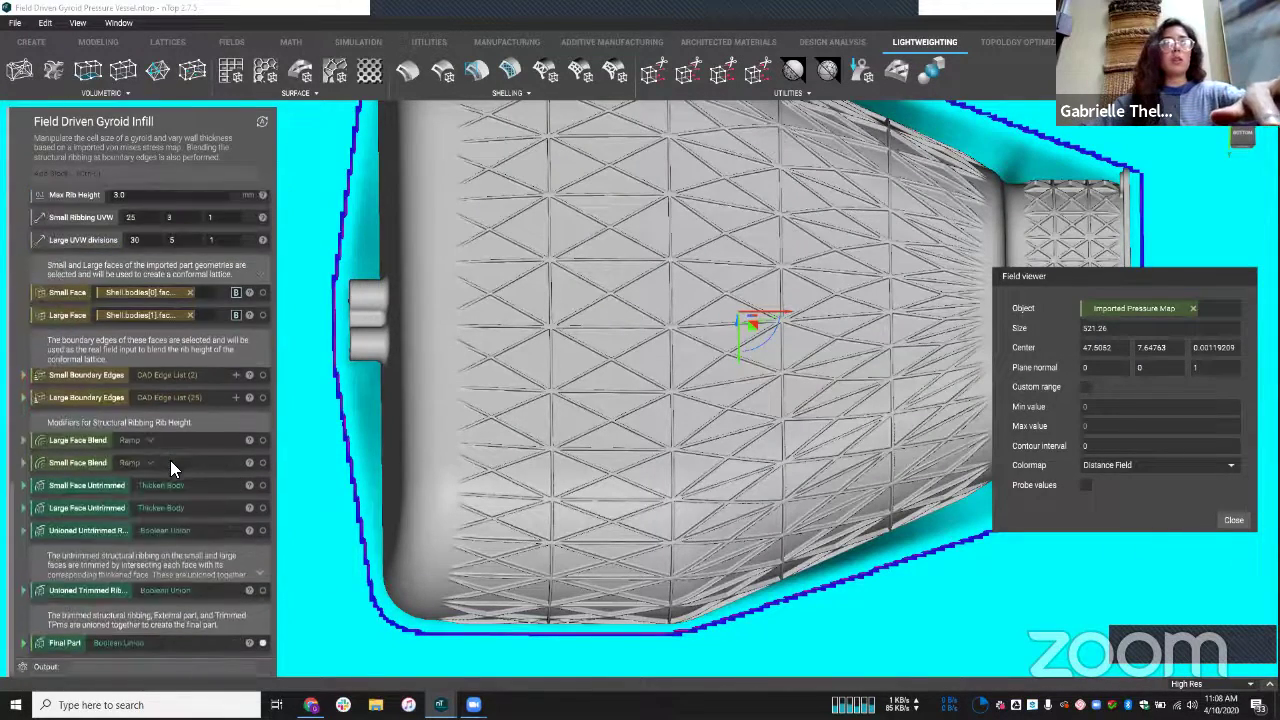
click(1102, 462)
click(1108, 492)
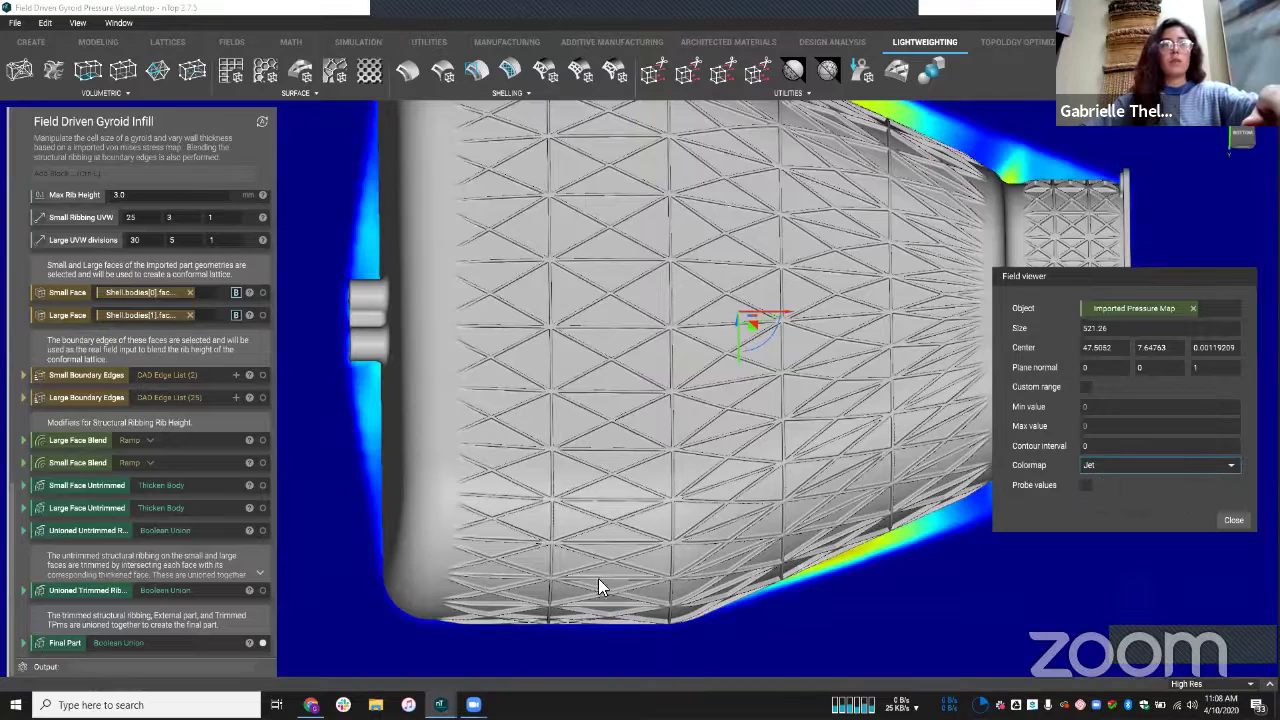
click(223, 638)
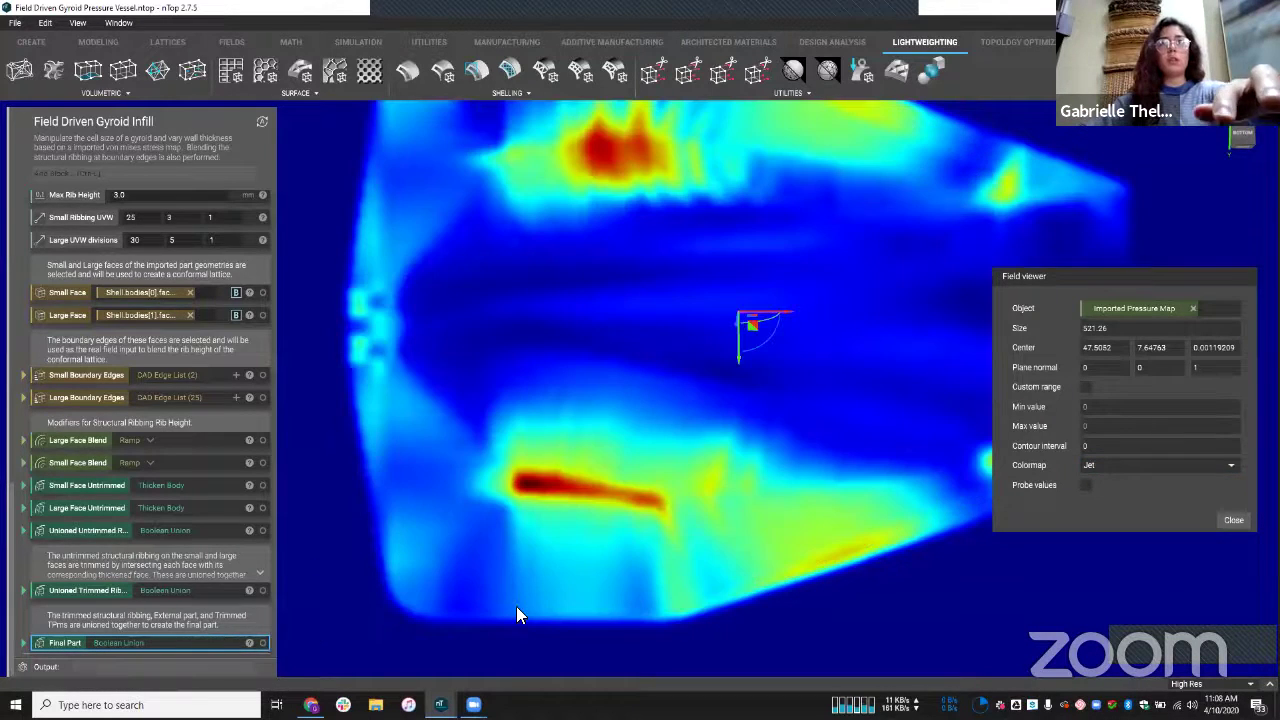
Move the field viewer plane through the vessel to a Z center of about -22 to inspect the stress distribution.
right_drag(698, 557, 624, 354)
drag(724, 339, 612, 492)
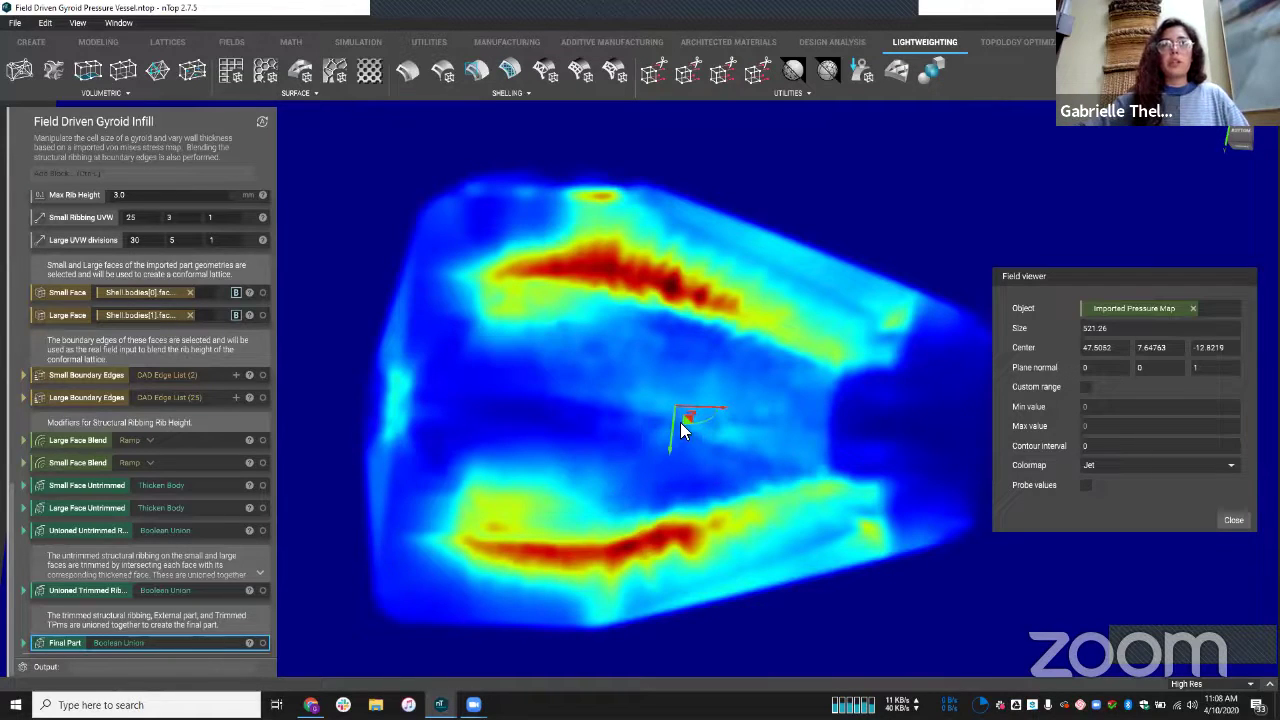
drag(680, 430, 677, 424)
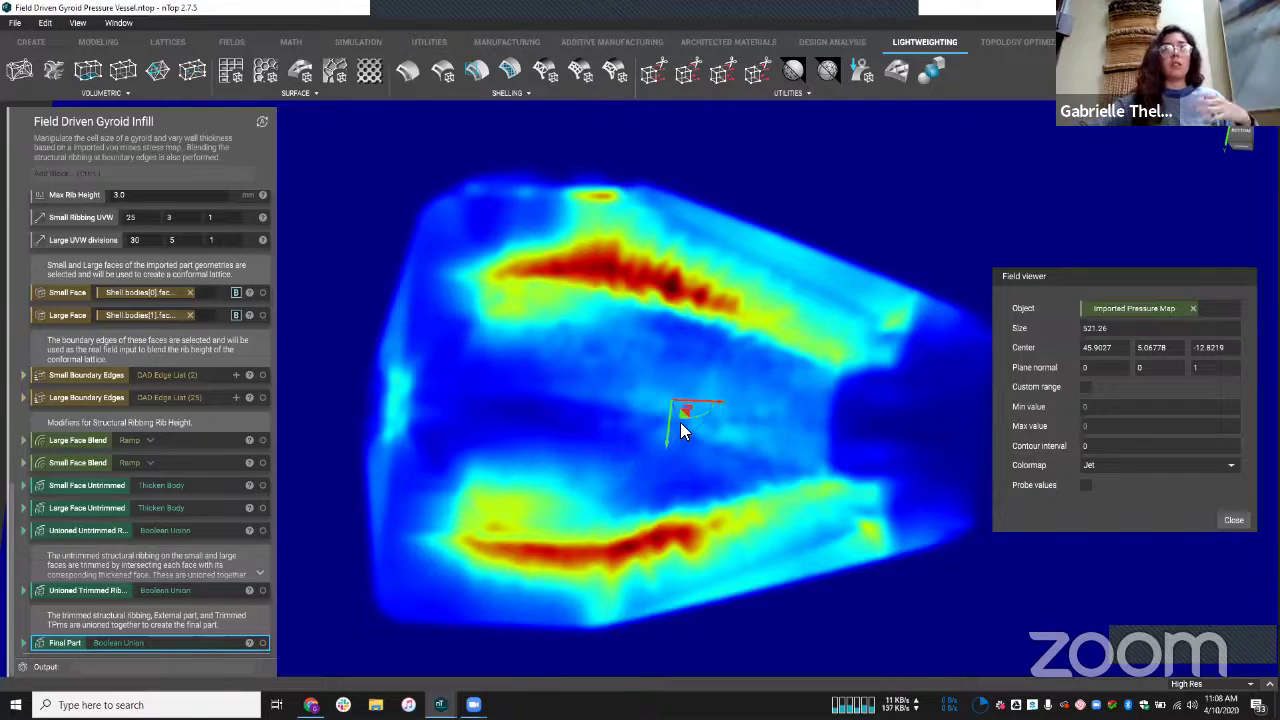
drag(680, 428, 680, 457)
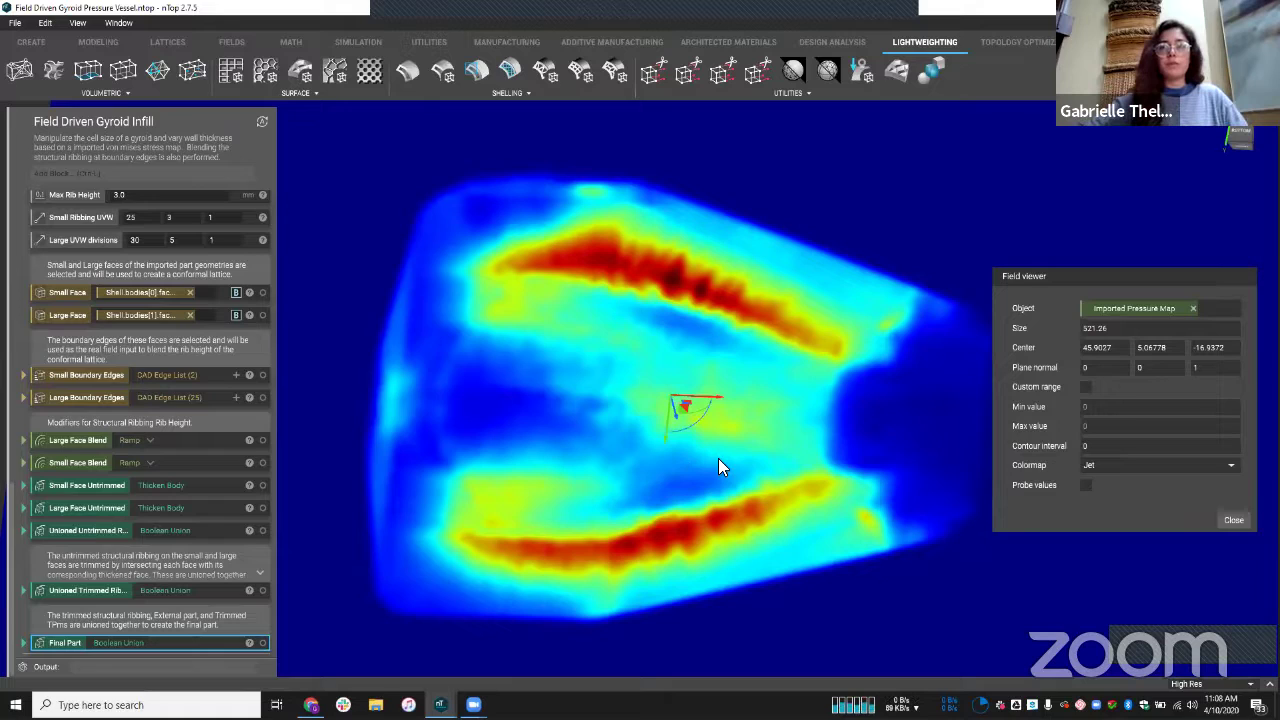
drag(678, 414, 656, 502)
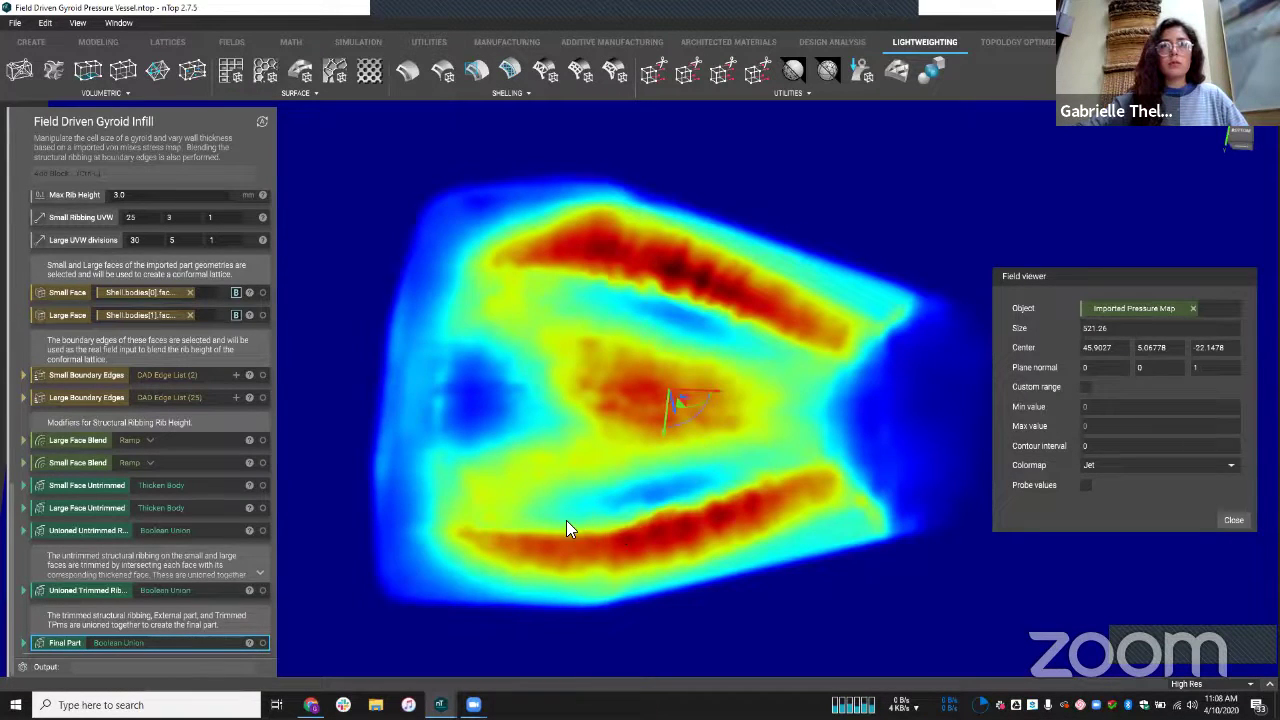
right_drag(566, 523, 578, 578)
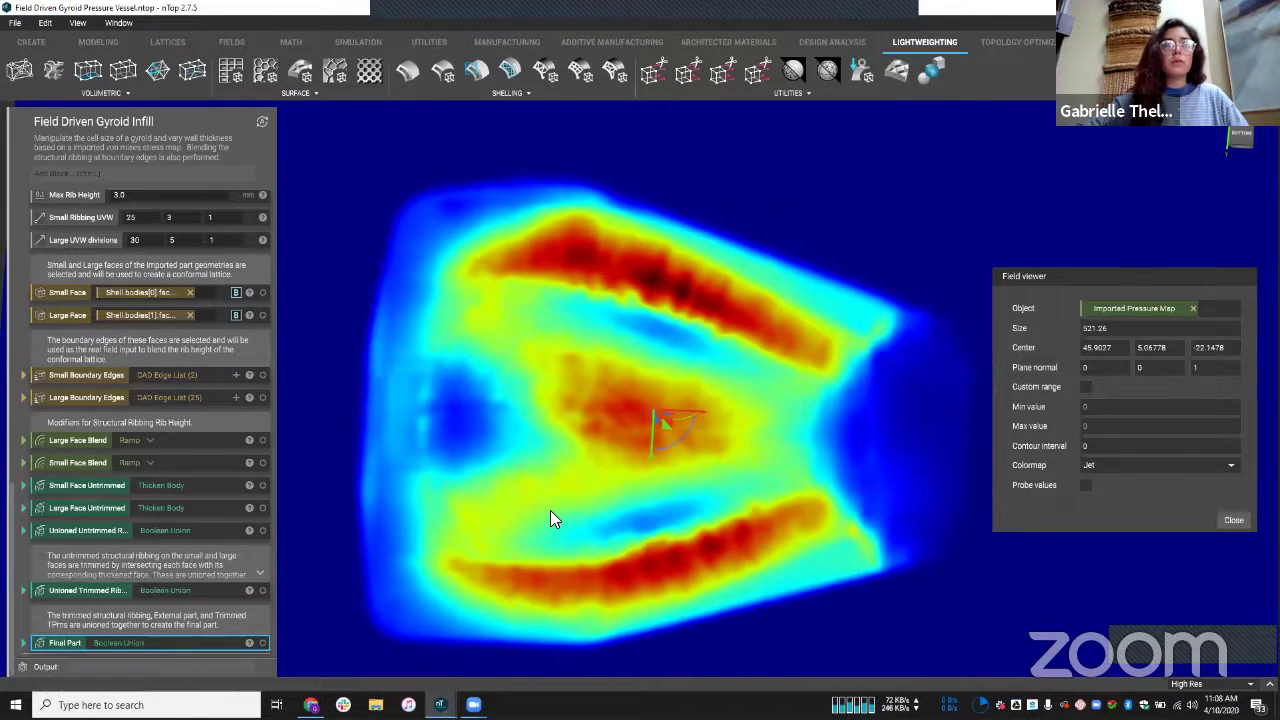
right_drag(551, 517, 509, 503)
Review the Wall Thickness Ramp and Imported Pressure Map settings again alongside the displayed stress field.
scroll(220, 542, up, 10)
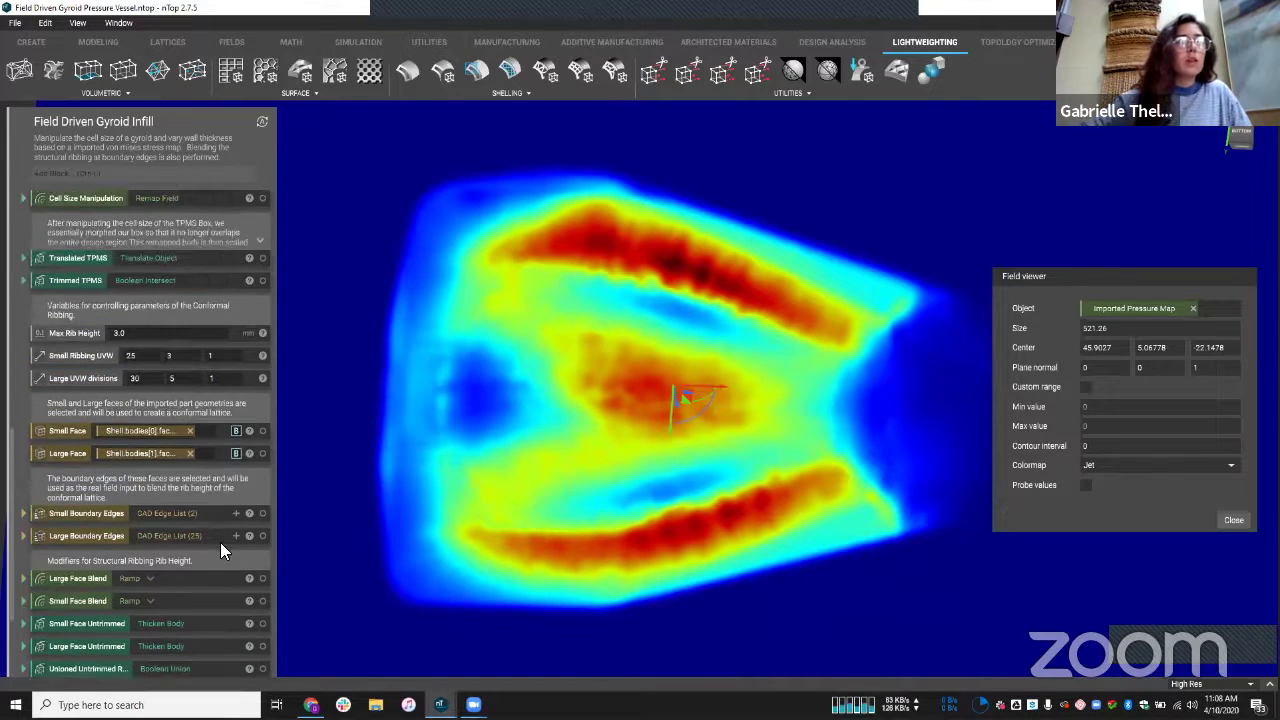
scroll(218, 546, up, 3)
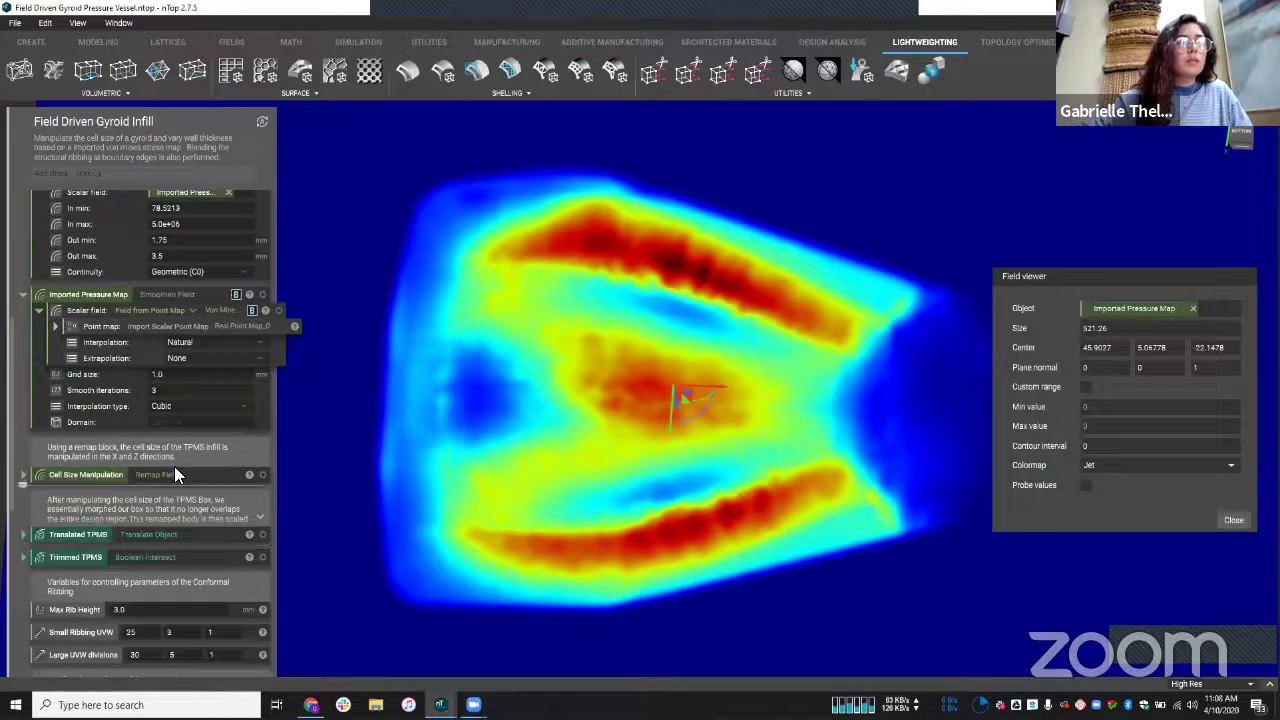
scroll(184, 484, up, 3)
scroll(184, 509, up, 1)
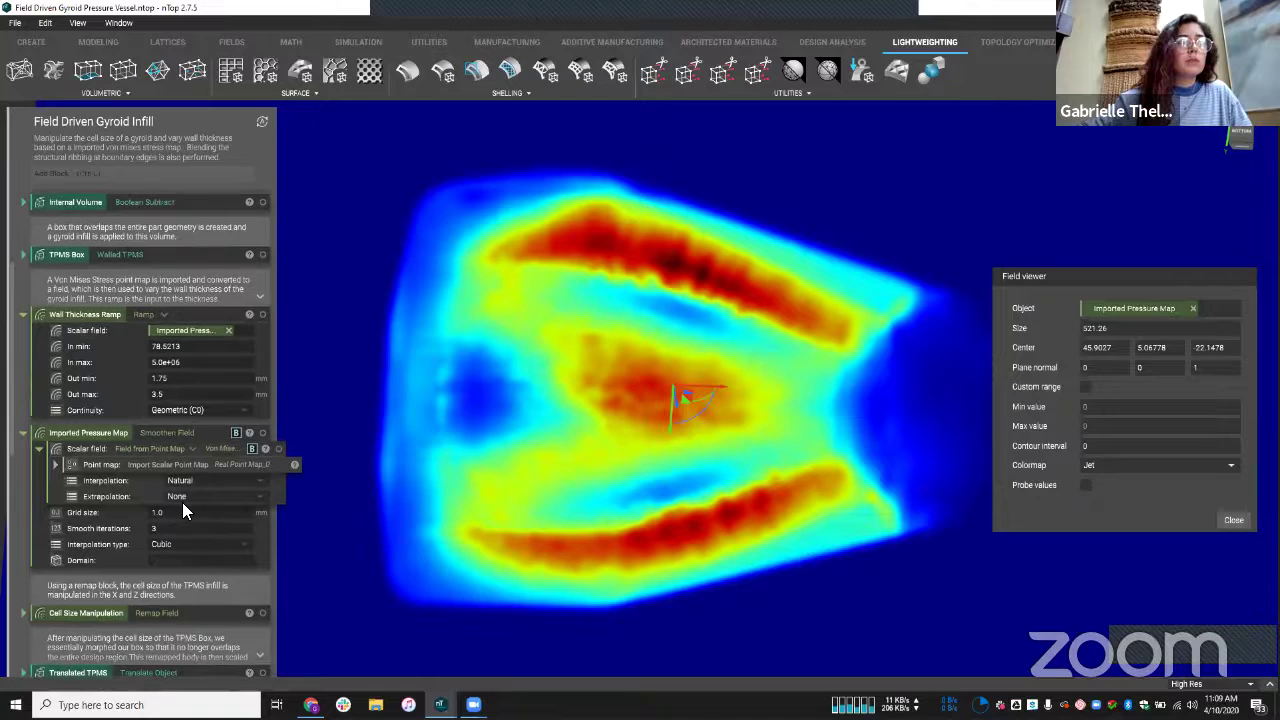
right_drag(604, 542, 545, 610)
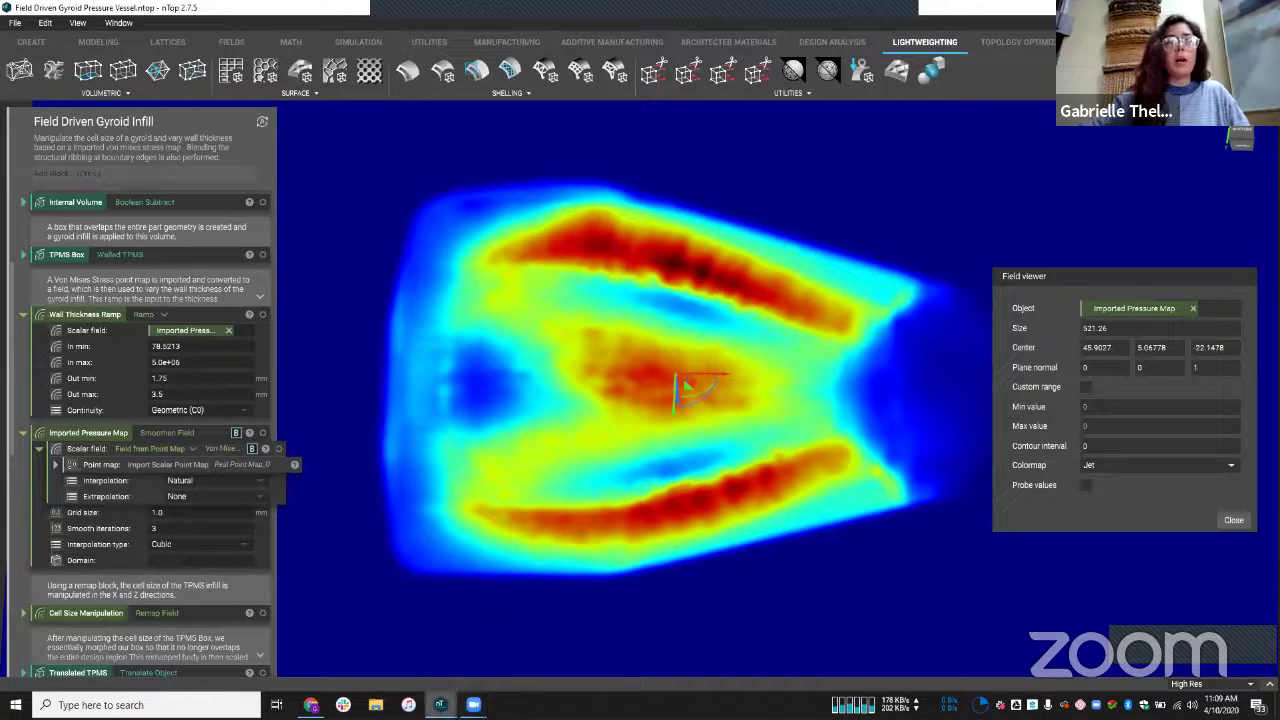
Switch to the Gyroid Manipulation file and review its TPMS, Wall Thickness and Cell Size Manipulation blocks.
mouse_move(440, 703)
click(463, 660)
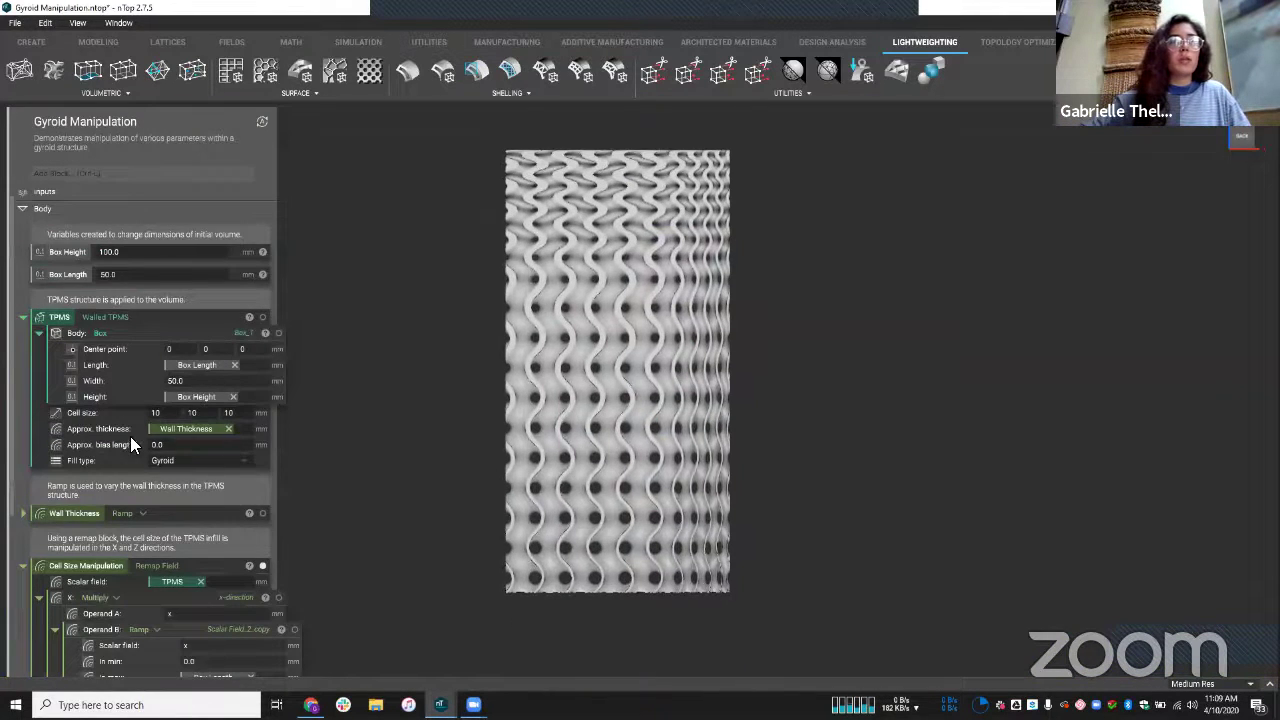
scroll(128, 442, down, 3)
scroll(128, 430, up, 2)
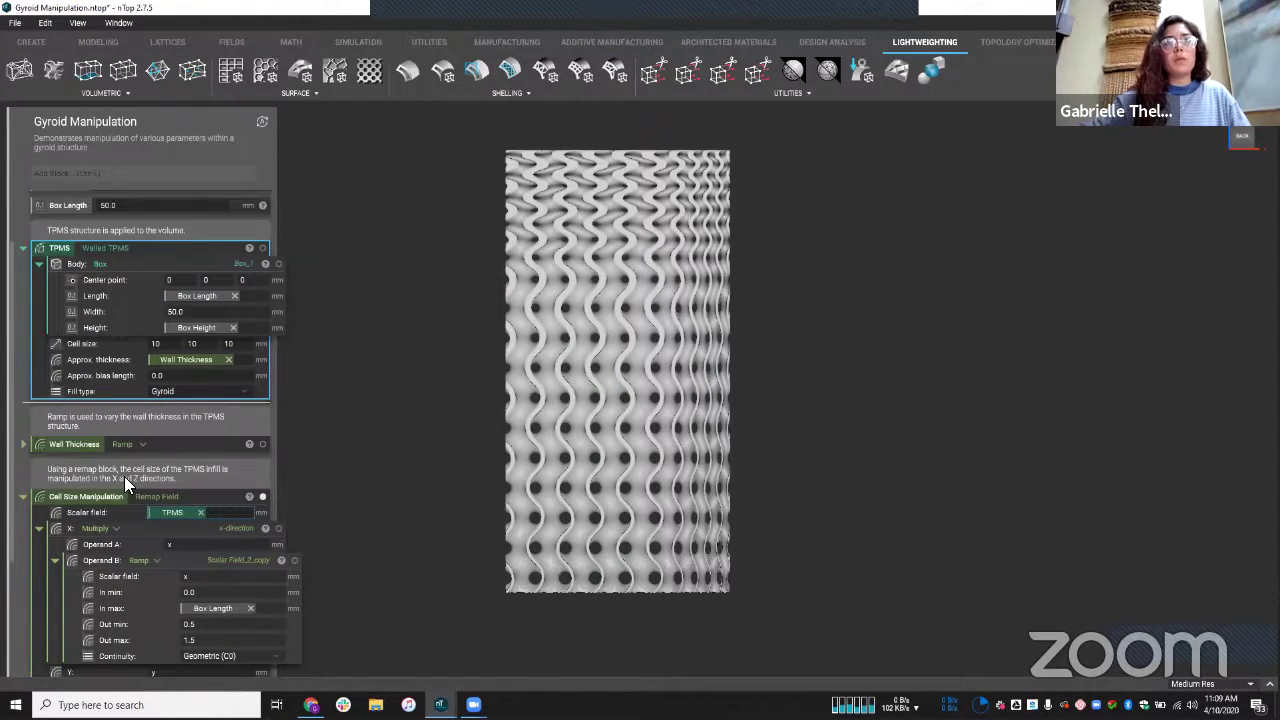
scroll(124, 476, down, 1)
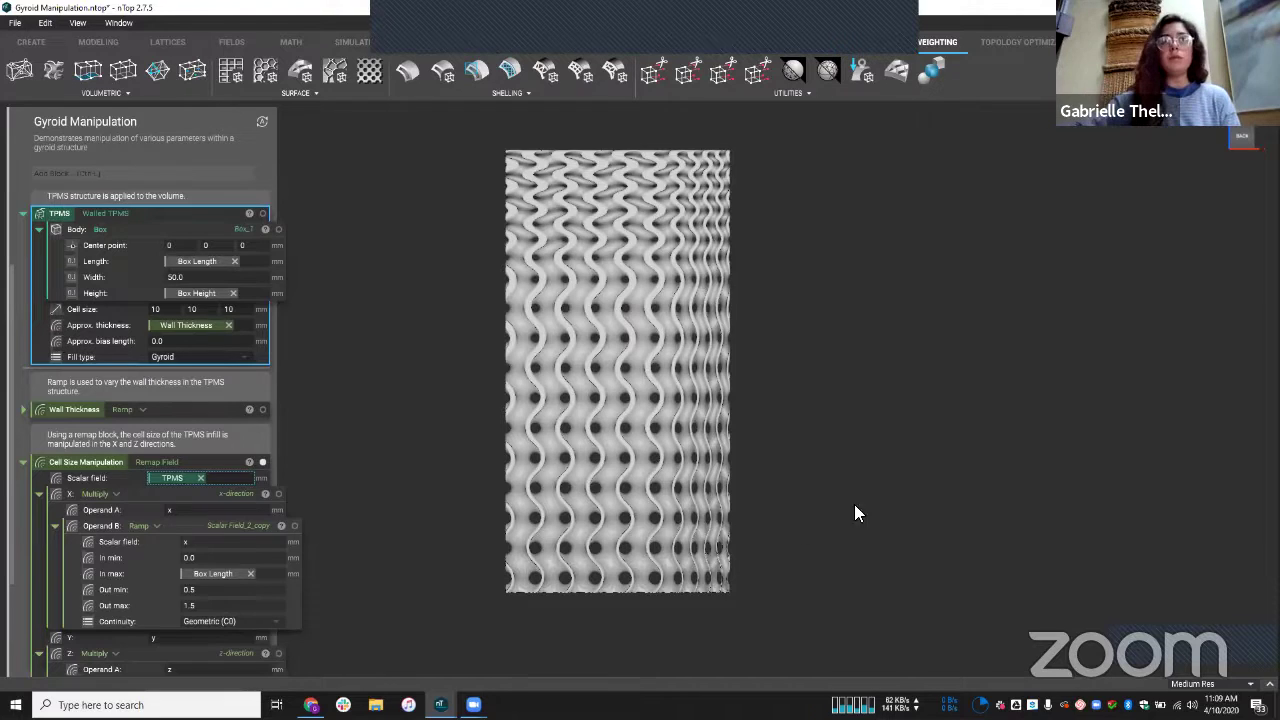
click(898, 478)
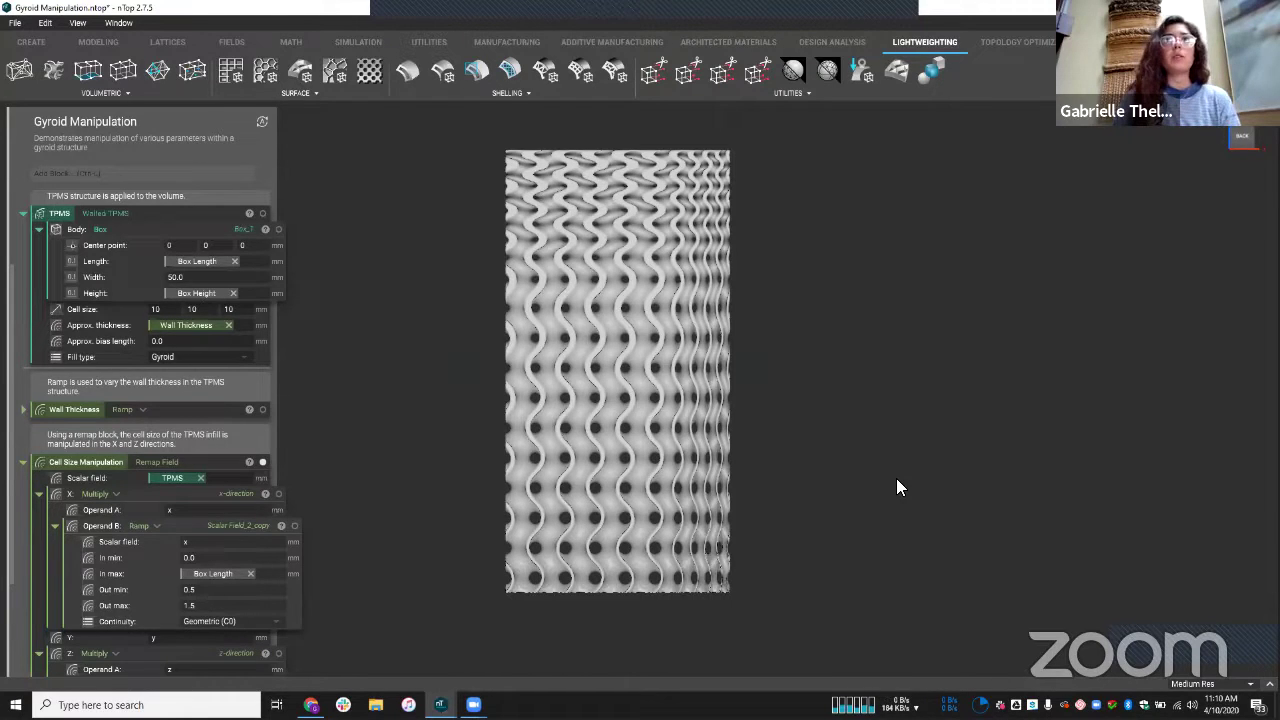
click(672, 22)
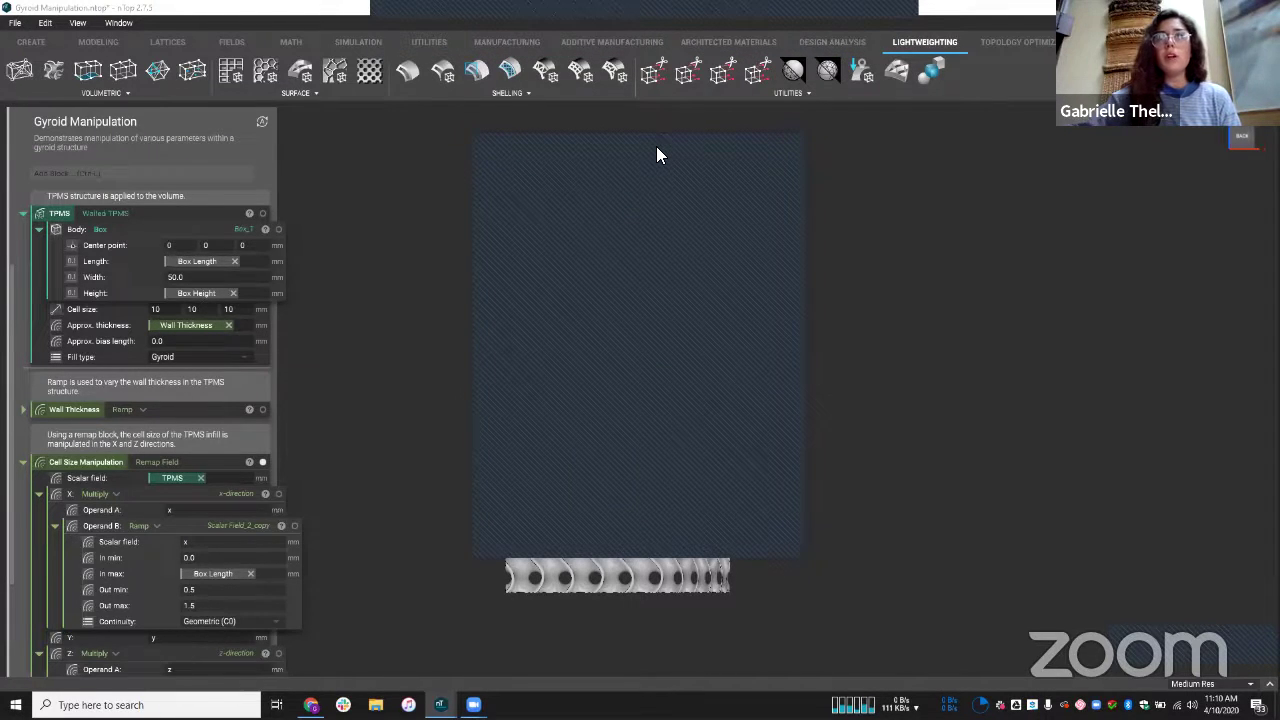
drag(656, 146, 1044, 212)
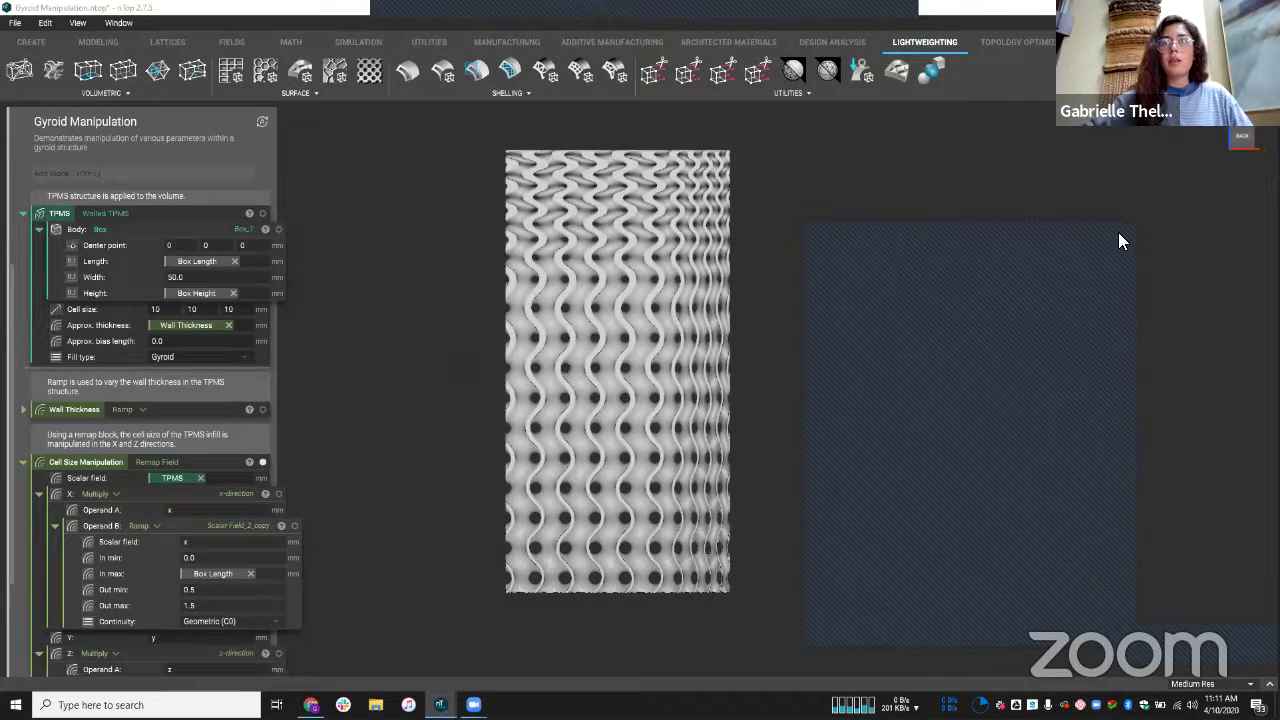
click(1119, 231)
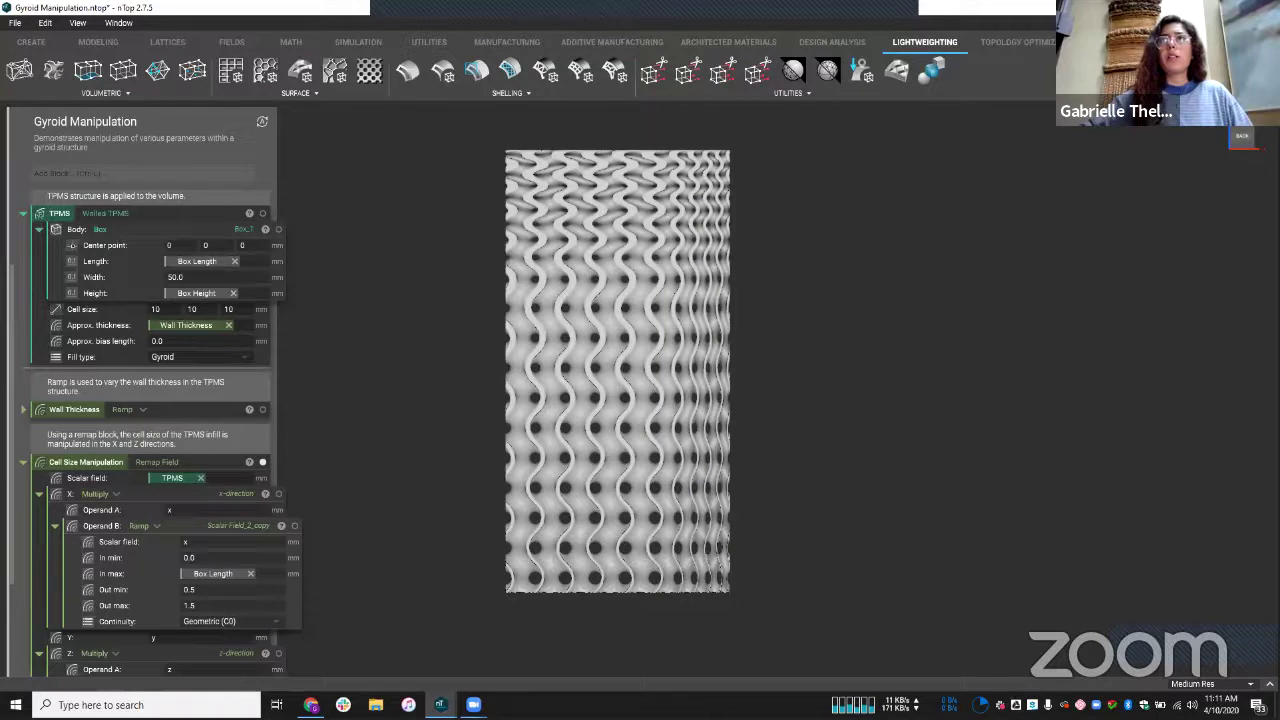
Switch to the browser, open the Tutorials category of the nTopology Help Center, and return to the Gyroid Manipulation file.
key(alt+Tab)
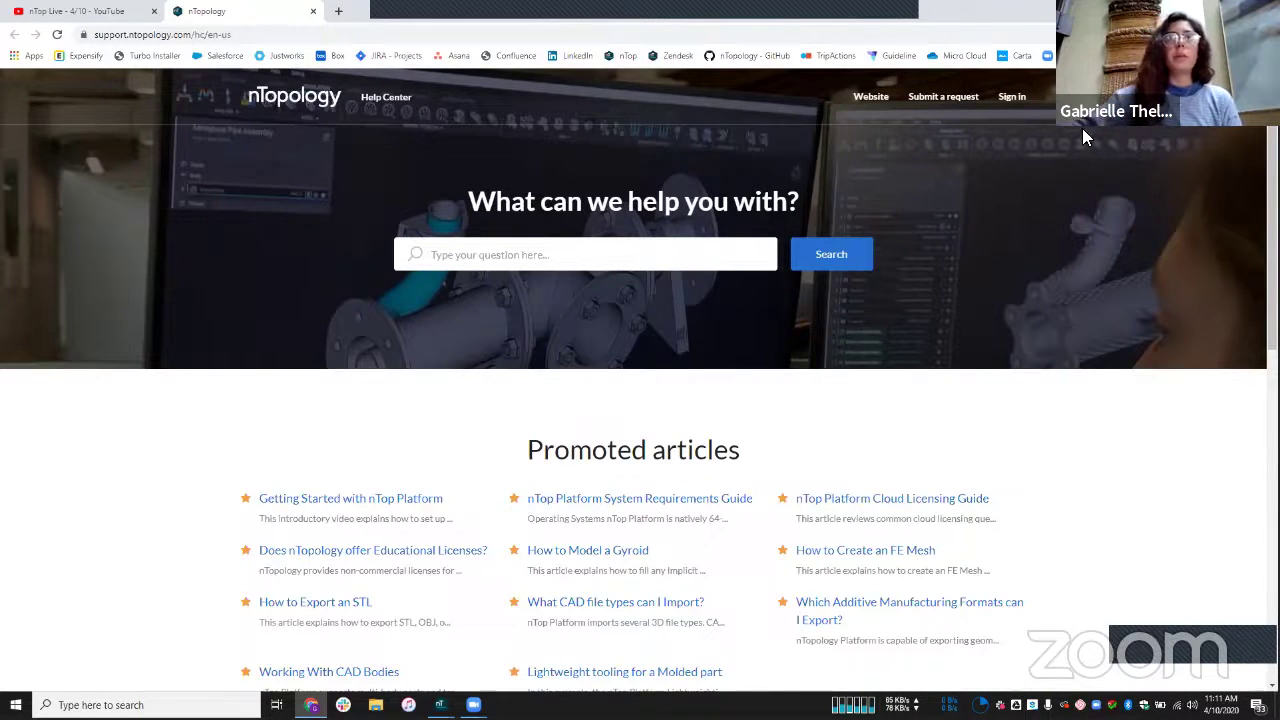
scroll(695, 441, down, 3)
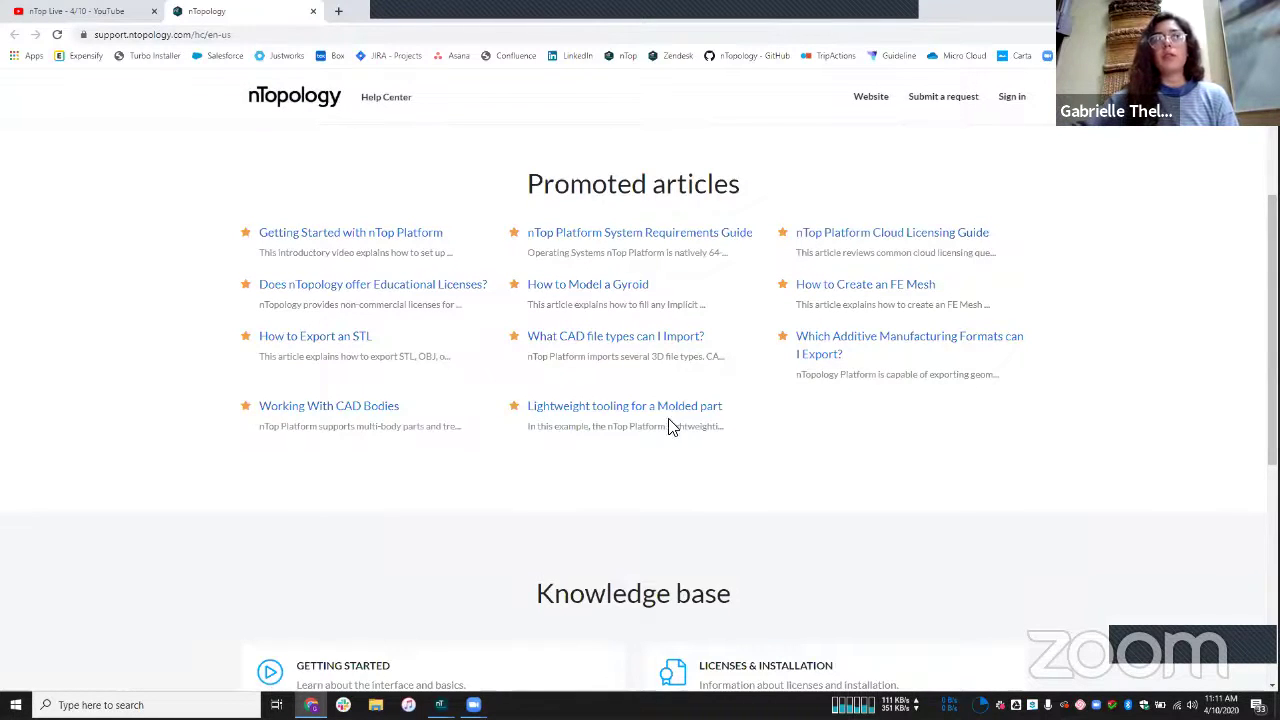
scroll(672, 425, down, 3)
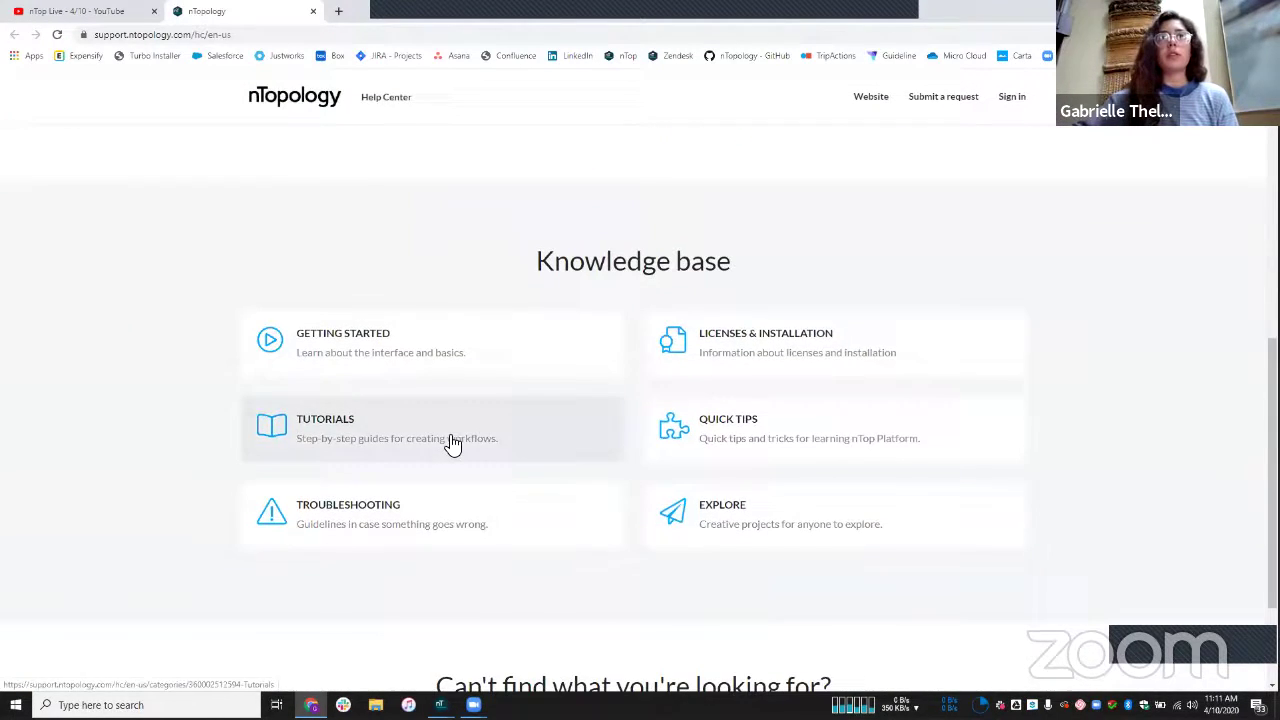
click(450, 444)
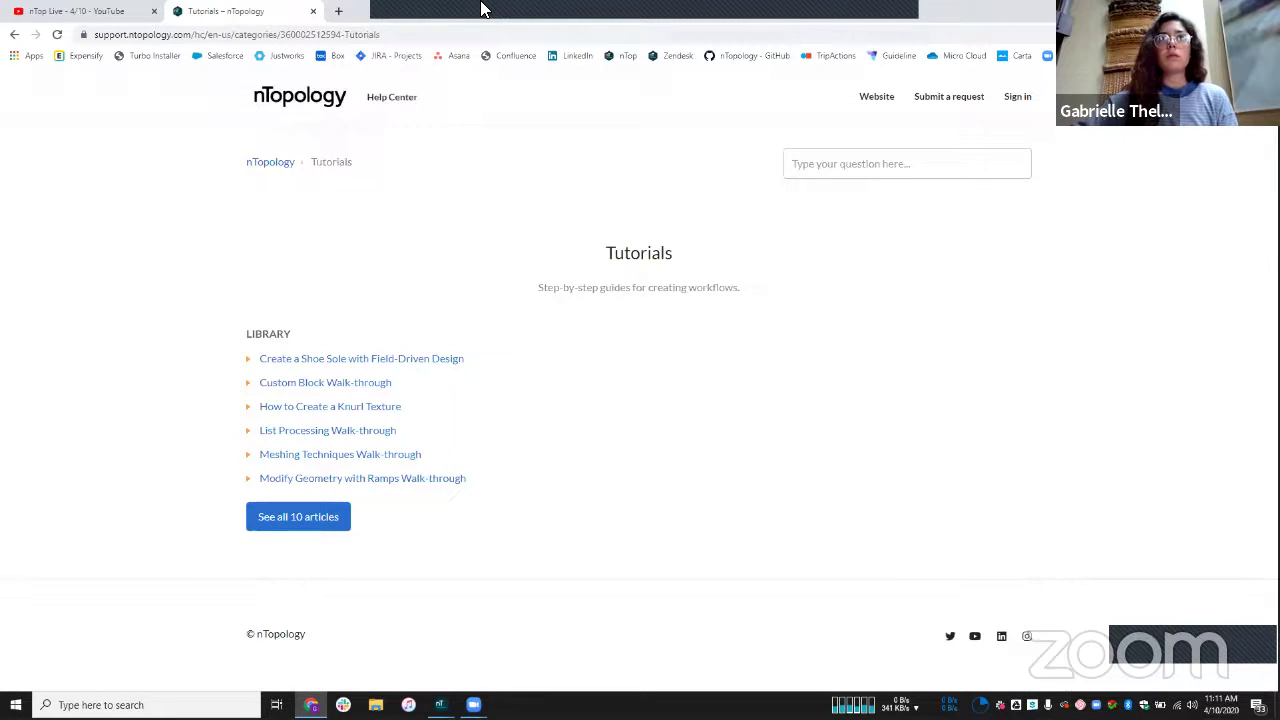
key(alt+Tab)
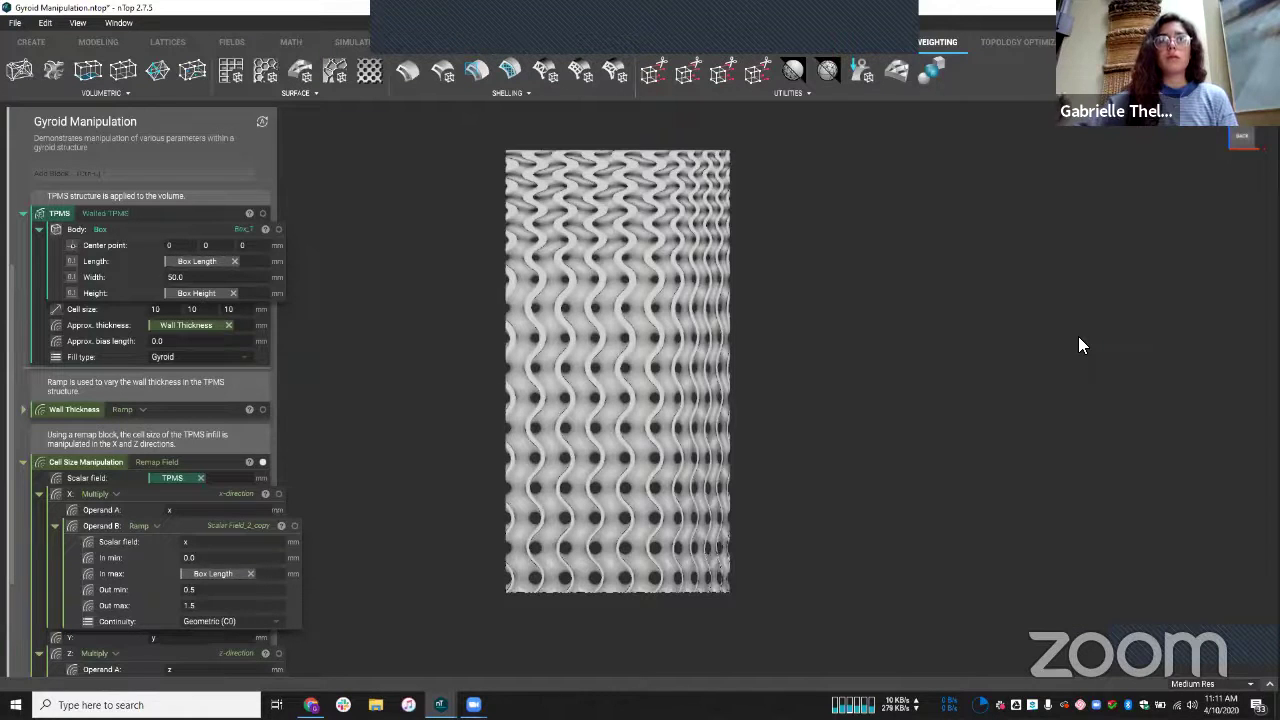